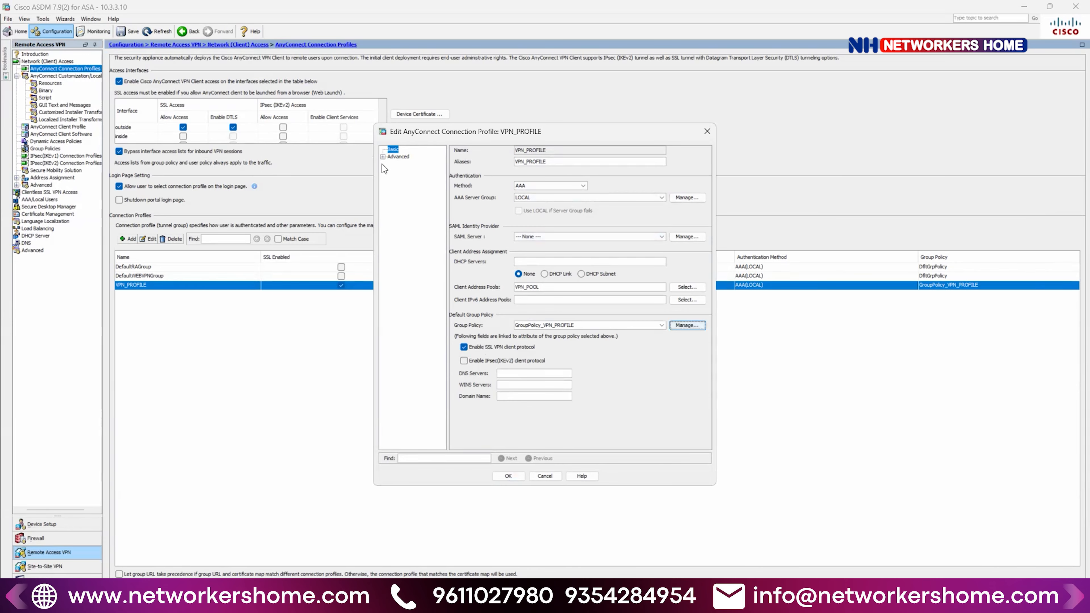
- Review the secure mobility page and the existing access lists in ACL Manager under Network (Client) Access
click(383, 157)
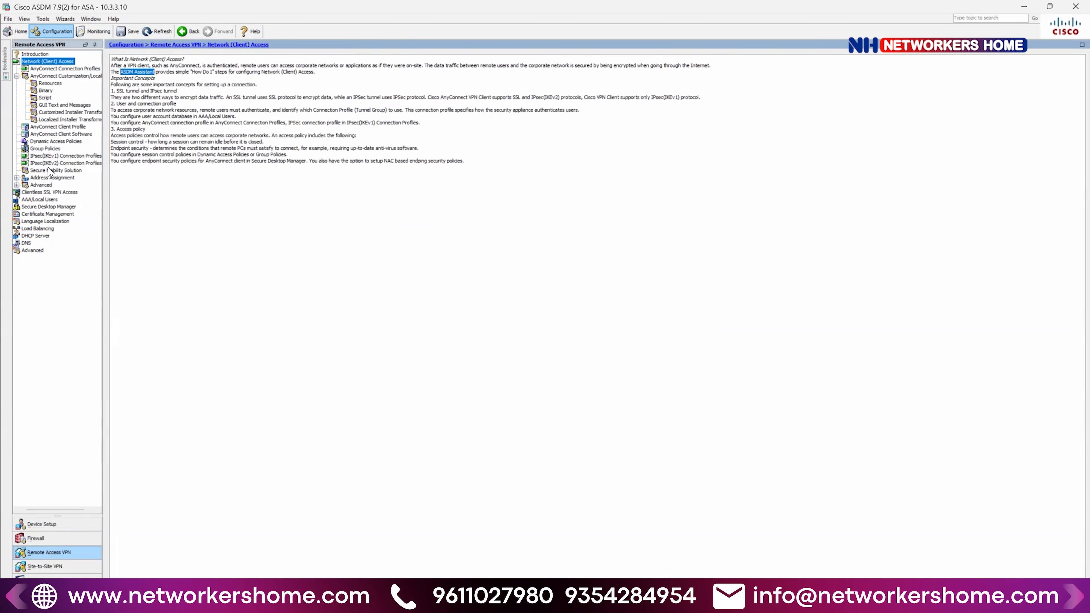
click(50, 171)
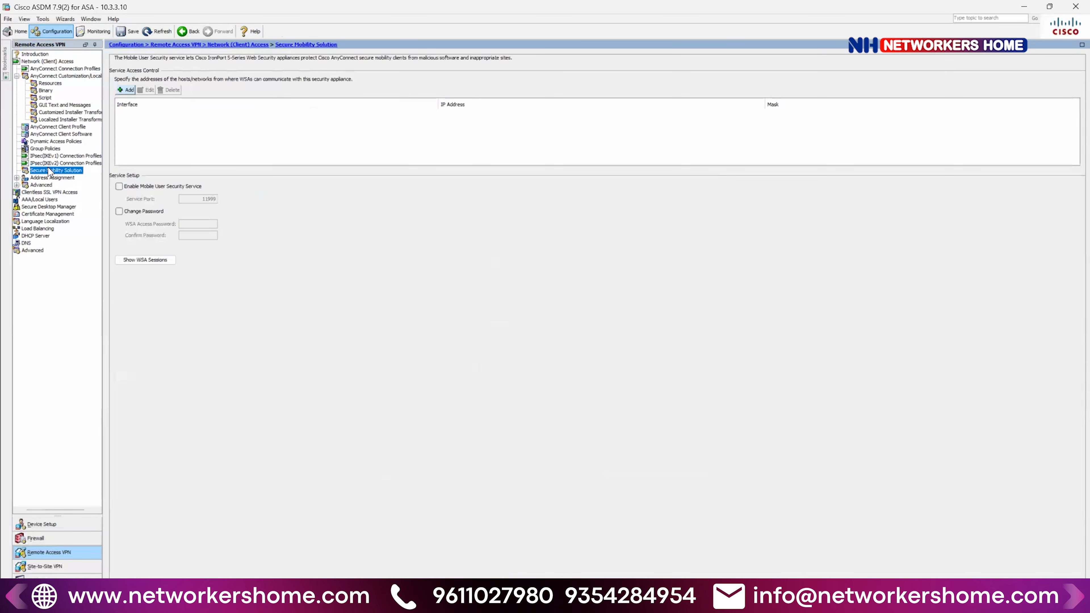
click(17, 185)
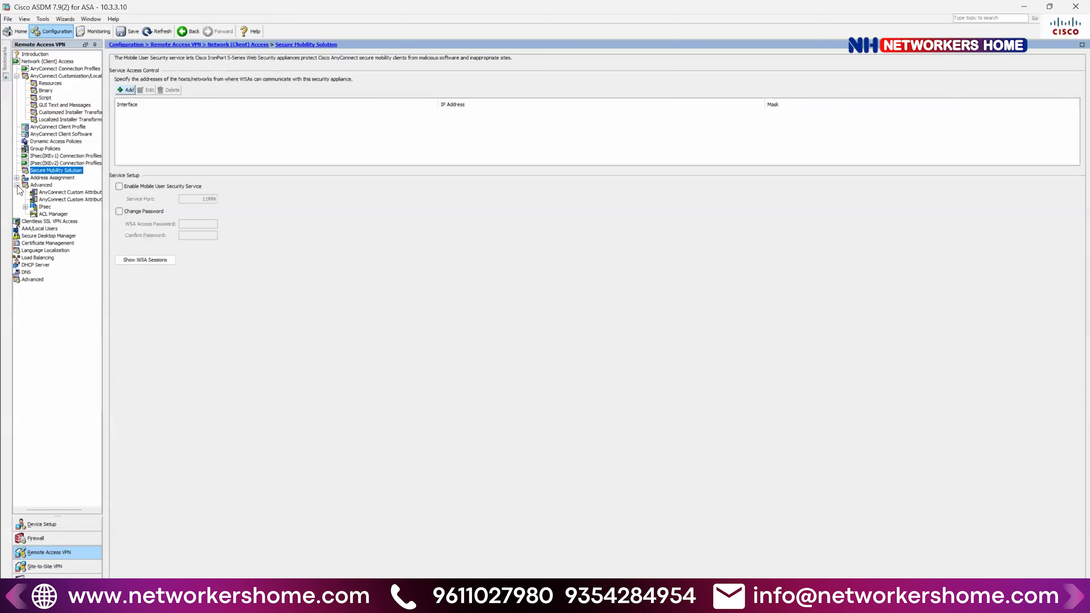
click(53, 214)
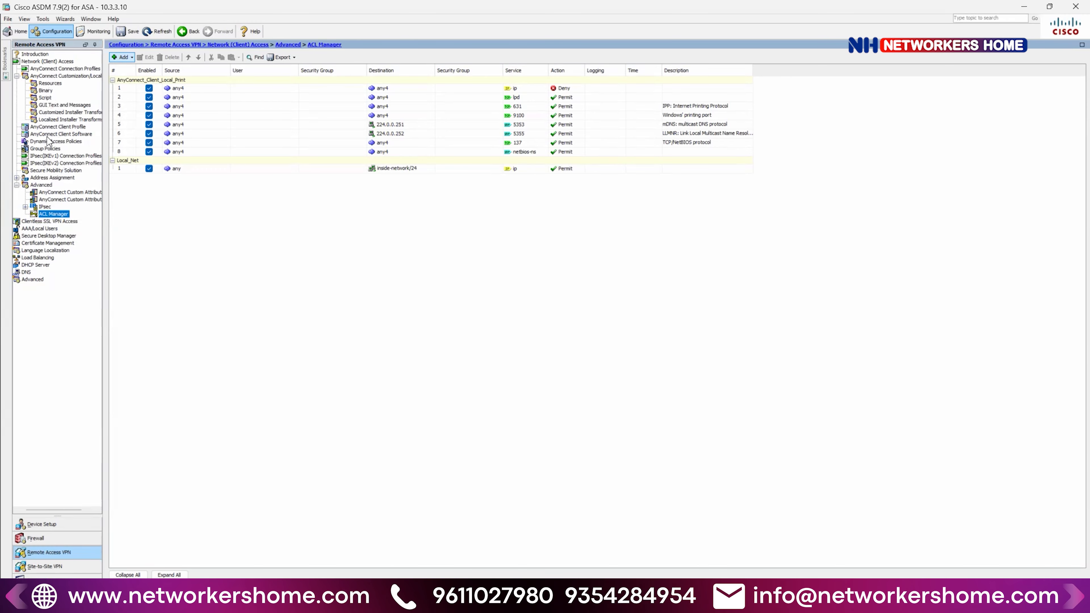
- Open the group policy GroupPolicy_VPN_PROFILE for editing and go to its advanced split tunneling settings
click(46, 149)
click(168, 114)
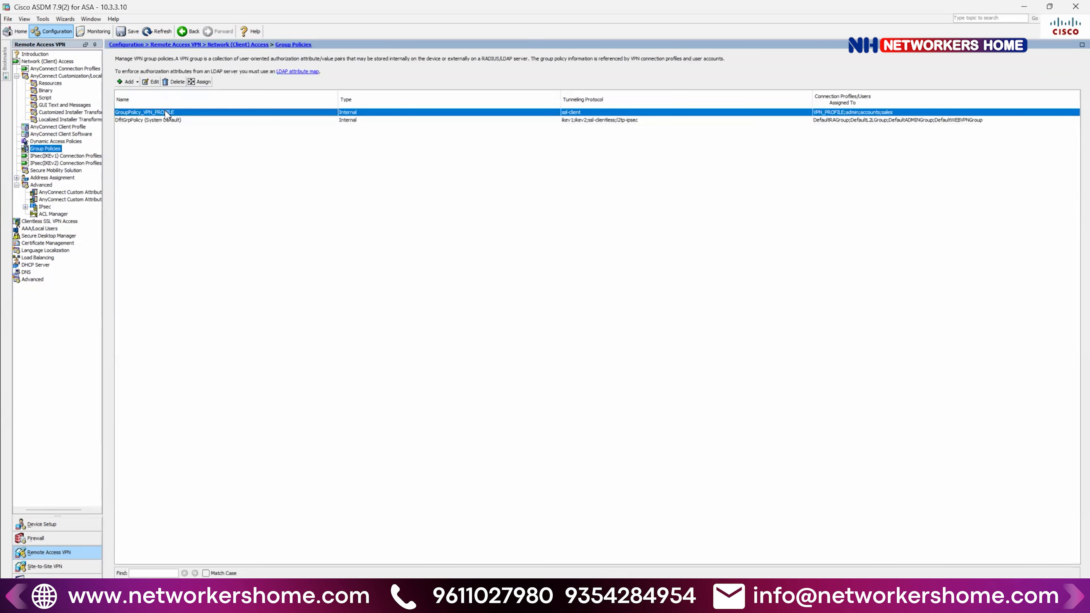
double_click(167, 114)
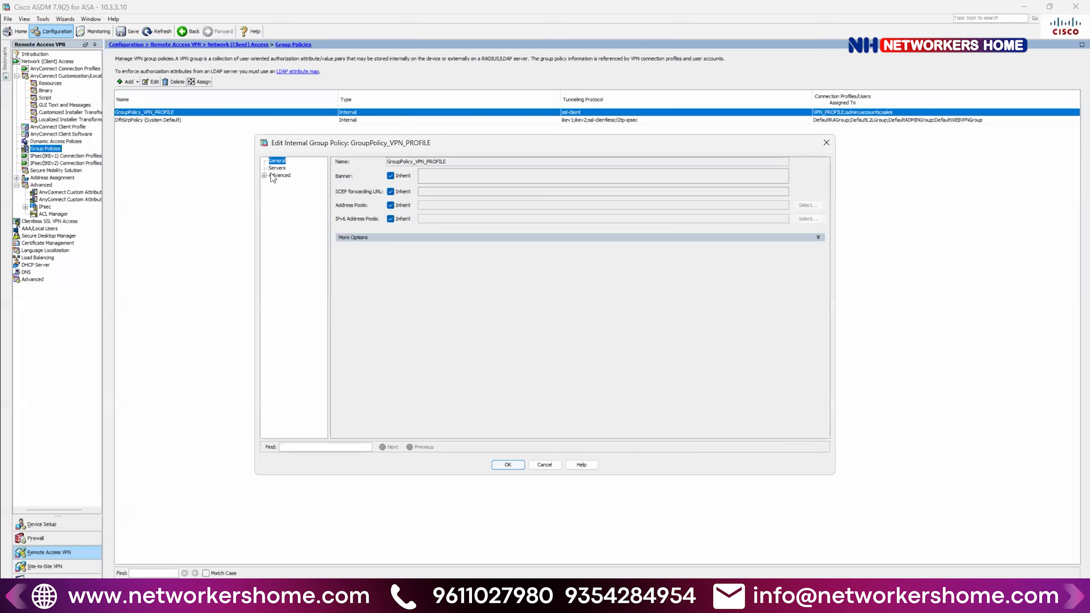
click(264, 175)
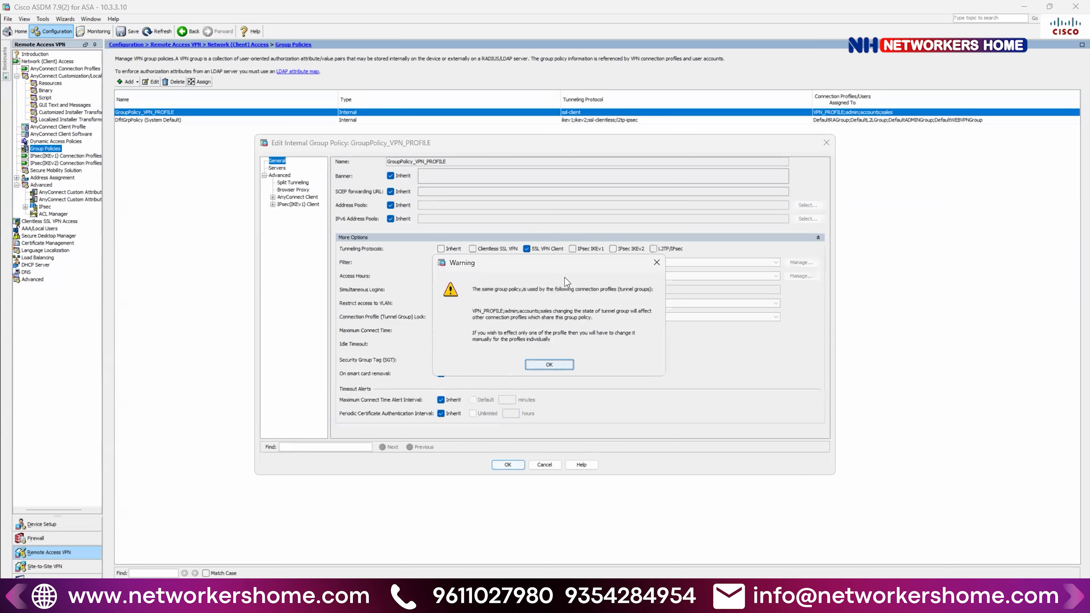
click(549, 364)
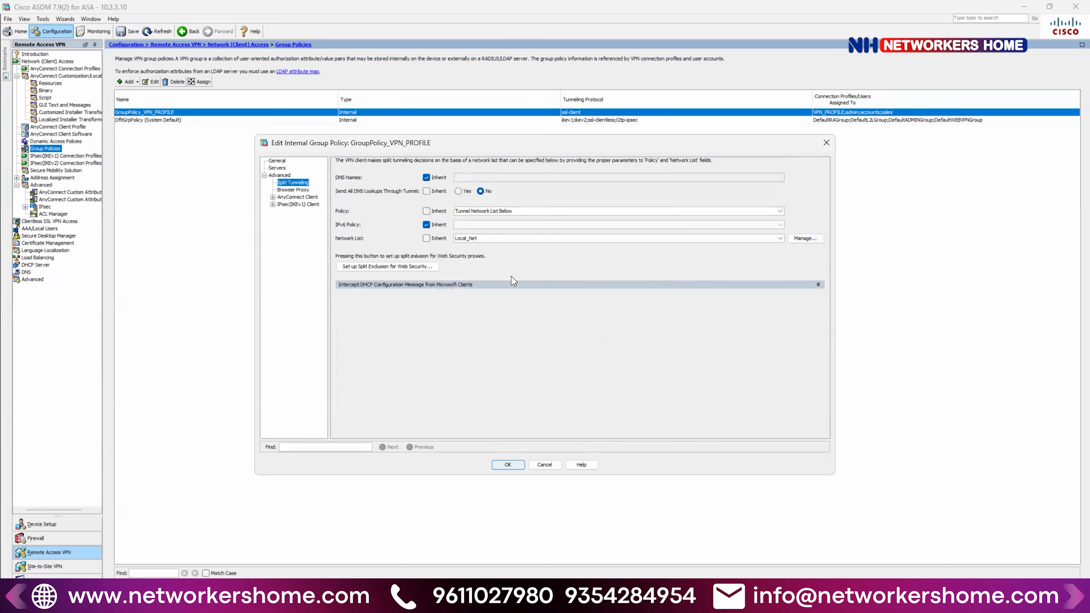
- Disable all eight entries of the AnyConnect_Client_Local_Print extended ACL used by the network list settings and save the change
click(811, 238)
click(405, 233)
click(405, 241)
click(405, 250)
click(405, 259)
click(405, 269)
click(405, 278)
click(405, 287)
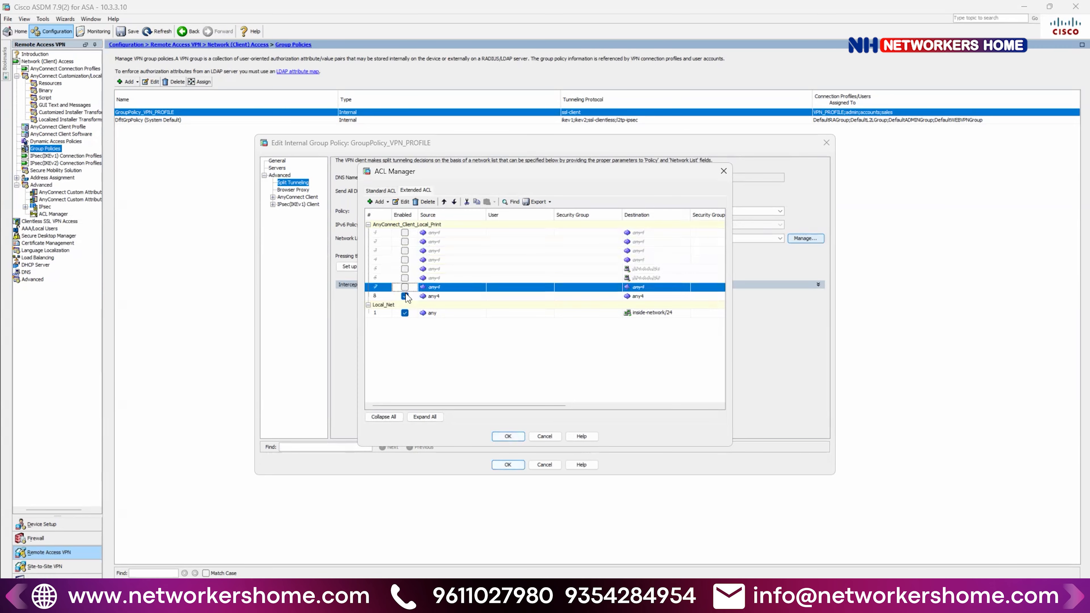
click(405, 296)
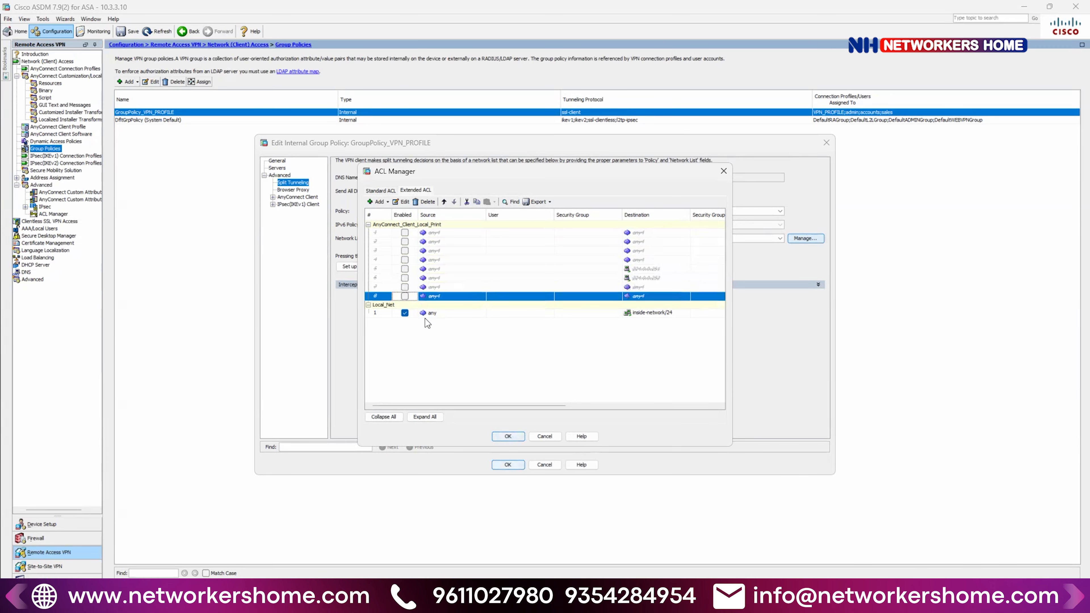
click(507, 437)
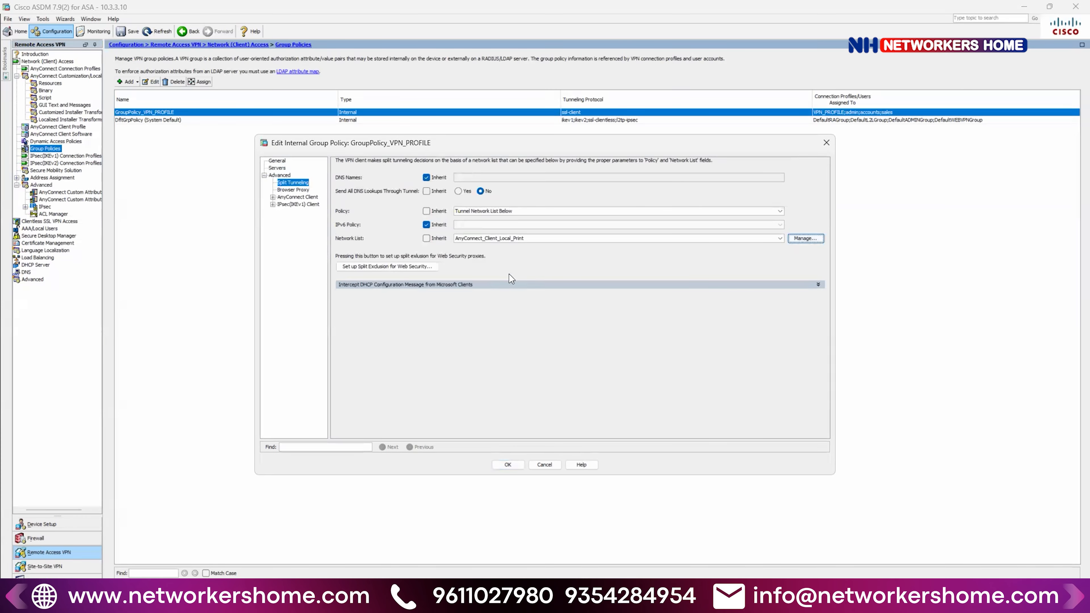
- Reopen ACL management for the network list, edit the Local_Net entry and browse for its source
click(764, 237)
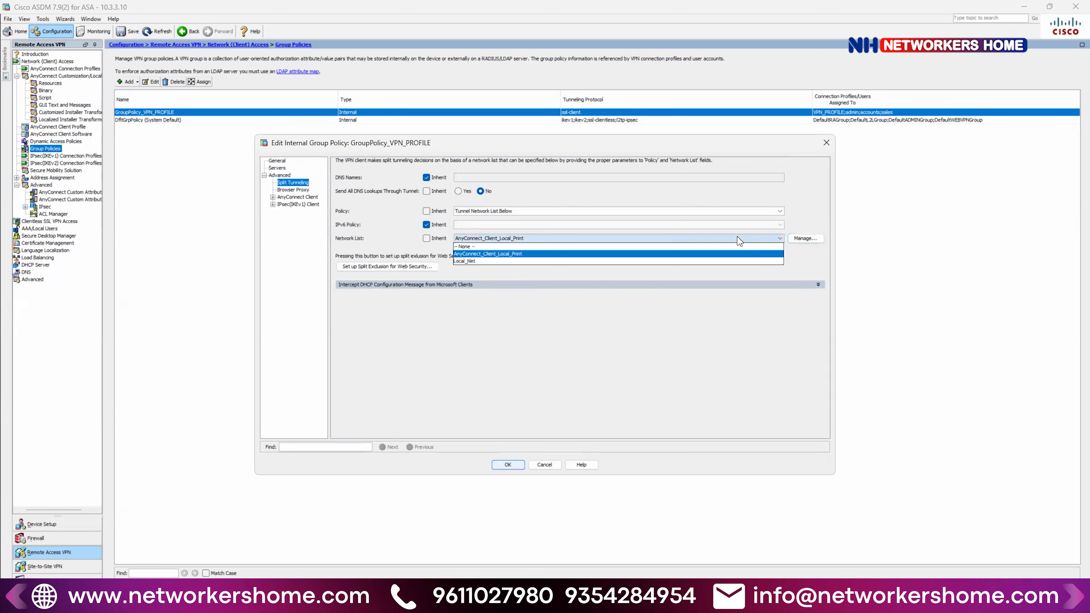
click(804, 240)
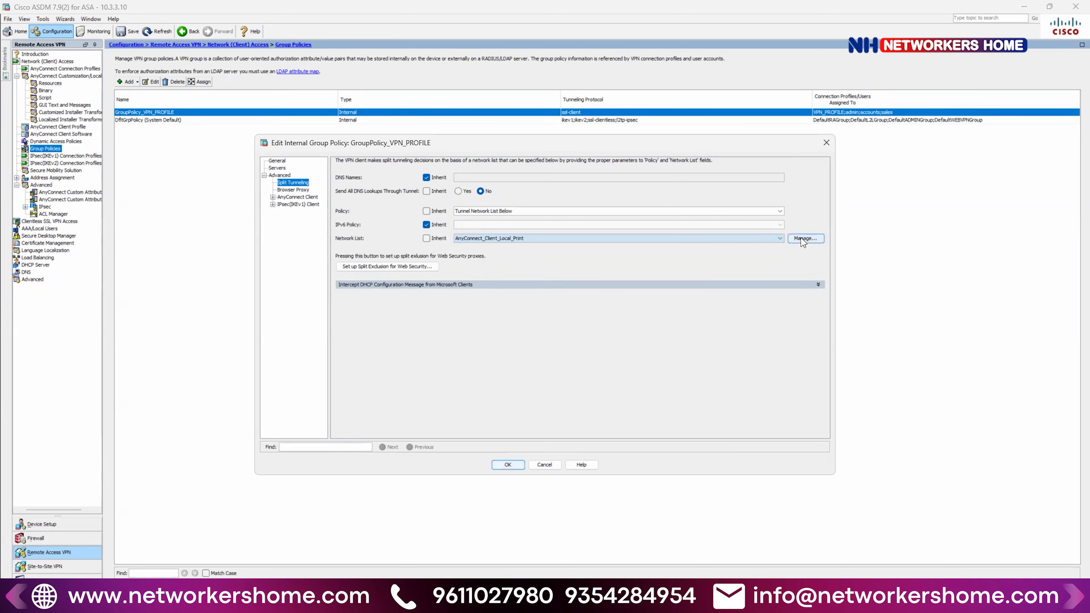
click(797, 242)
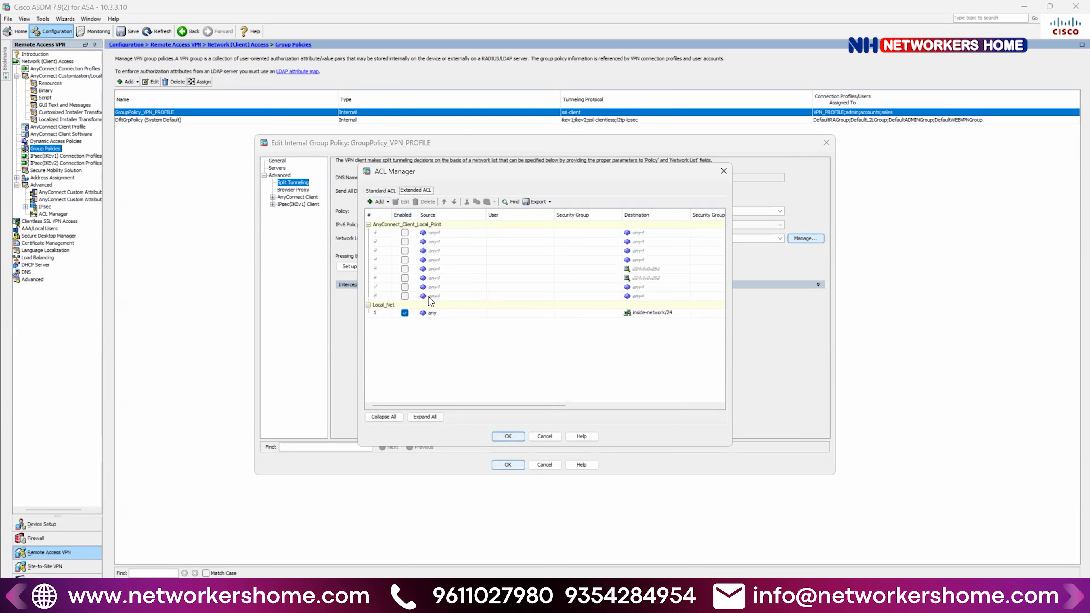
click(431, 313)
click(402, 201)
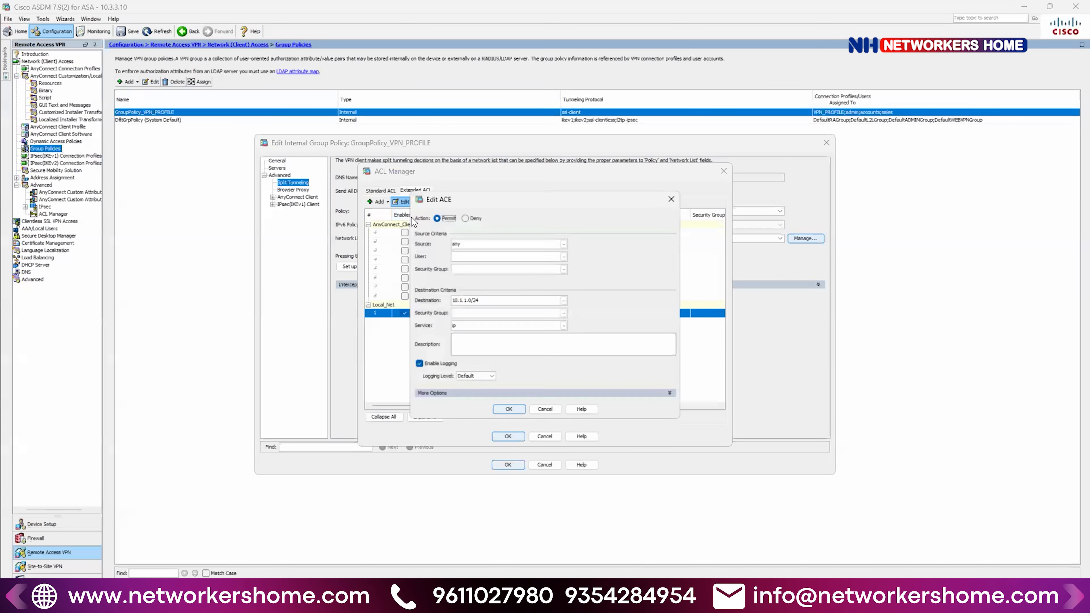
click(563, 243)
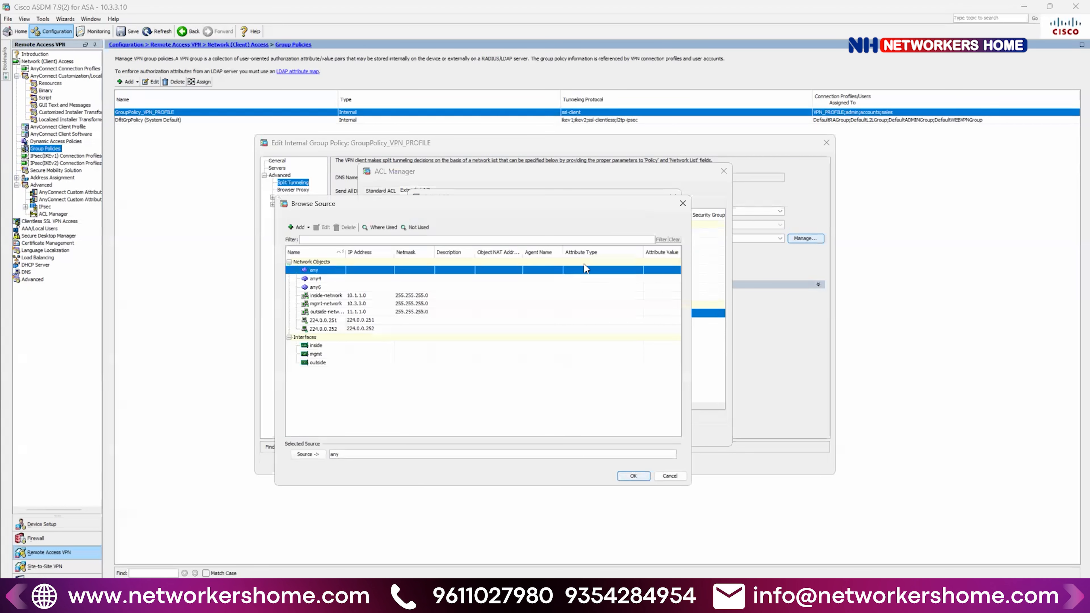
- Define an IPv4 network object named "Tunnel Subnet" of type Network with address 172.16.10.0 and netmask 255.255.255.0
click(295, 228)
click(311, 240)
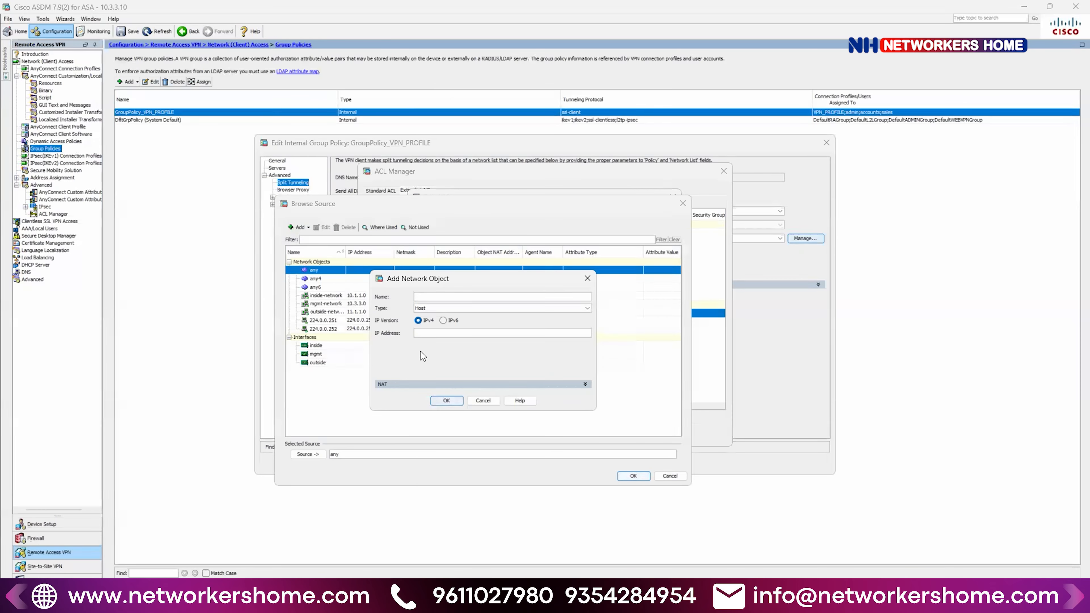
text(Tunnel)
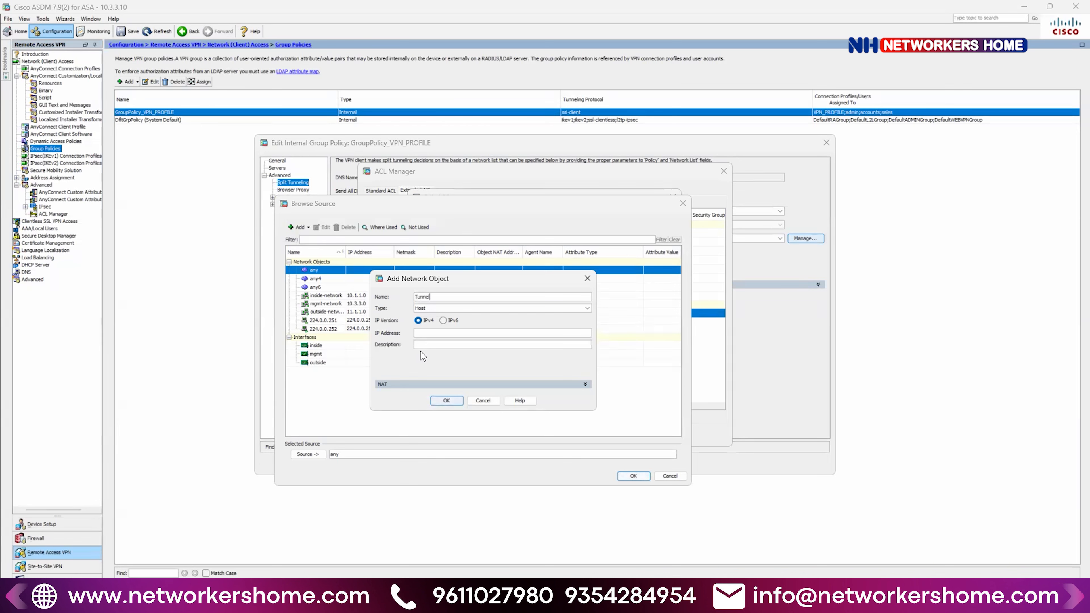
text( Subnet)
click(442, 308)
click(435, 325)
click(435, 308)
click(434, 331)
click(440, 333)
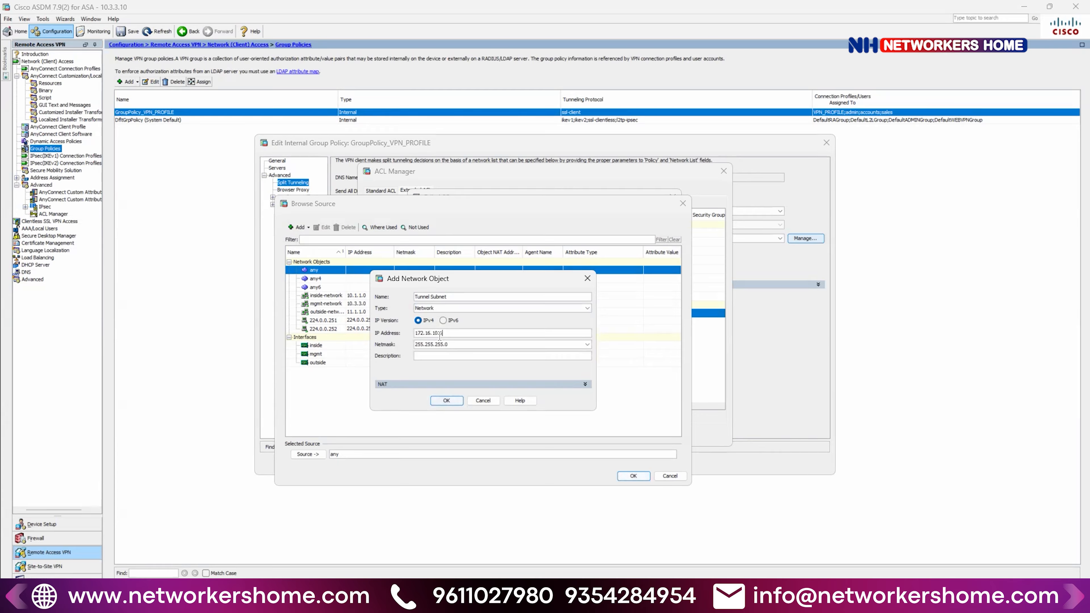
click(446, 400)
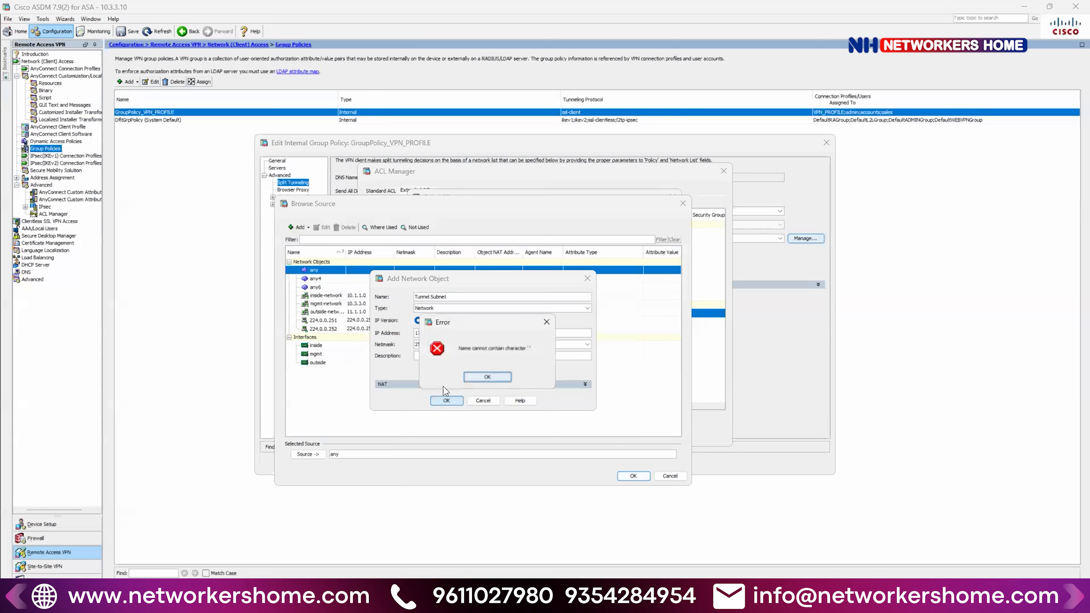
- Rename the new network object as Tunnel_Subnet and save it
click(489, 377)
click(445, 297)
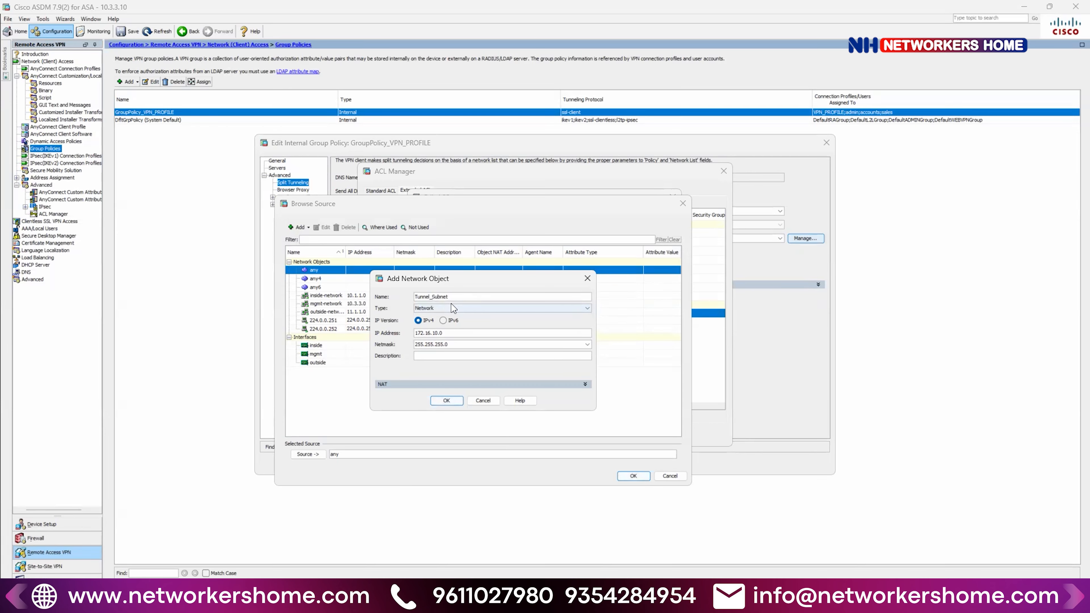
click(447, 400)
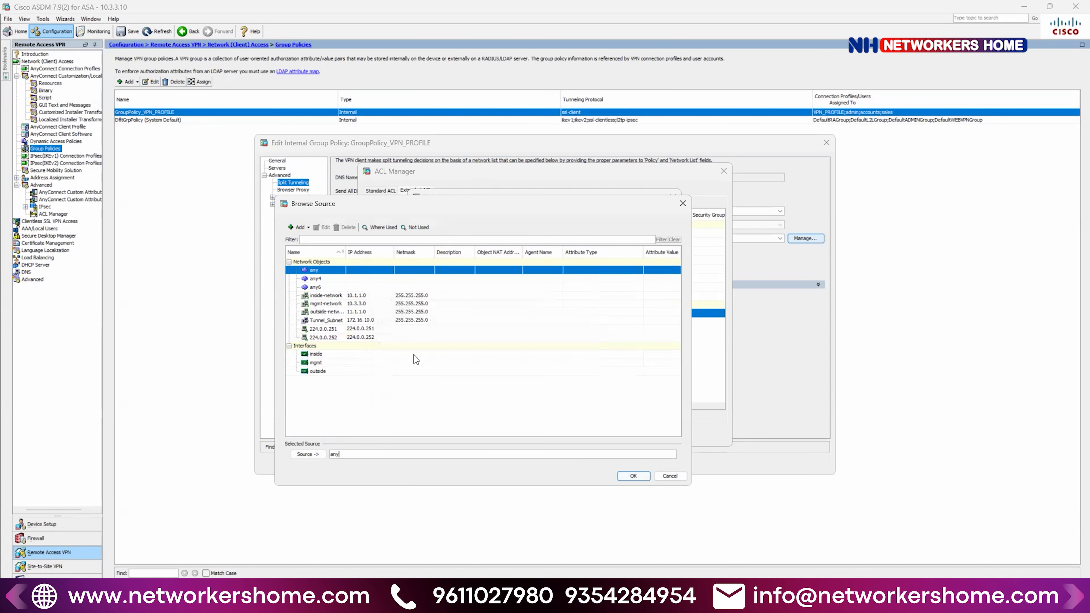
- Try to set the Local_Net entry's source to Tunnel_Subnet and browse for its user, then close the ACL Manager
click(357, 321)
click(629, 476)
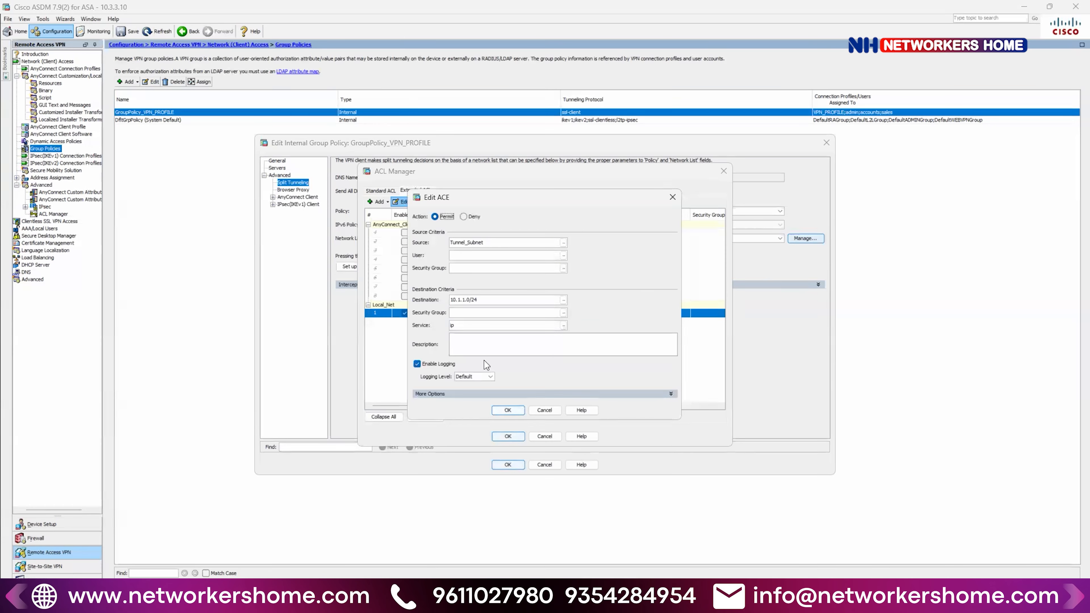
click(564, 255)
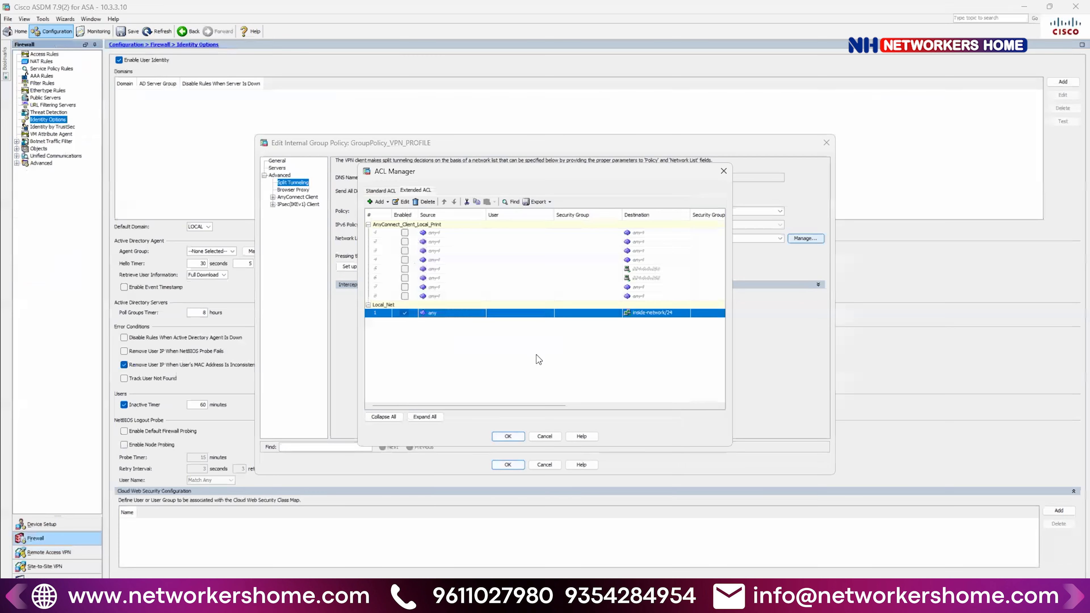
click(525, 355)
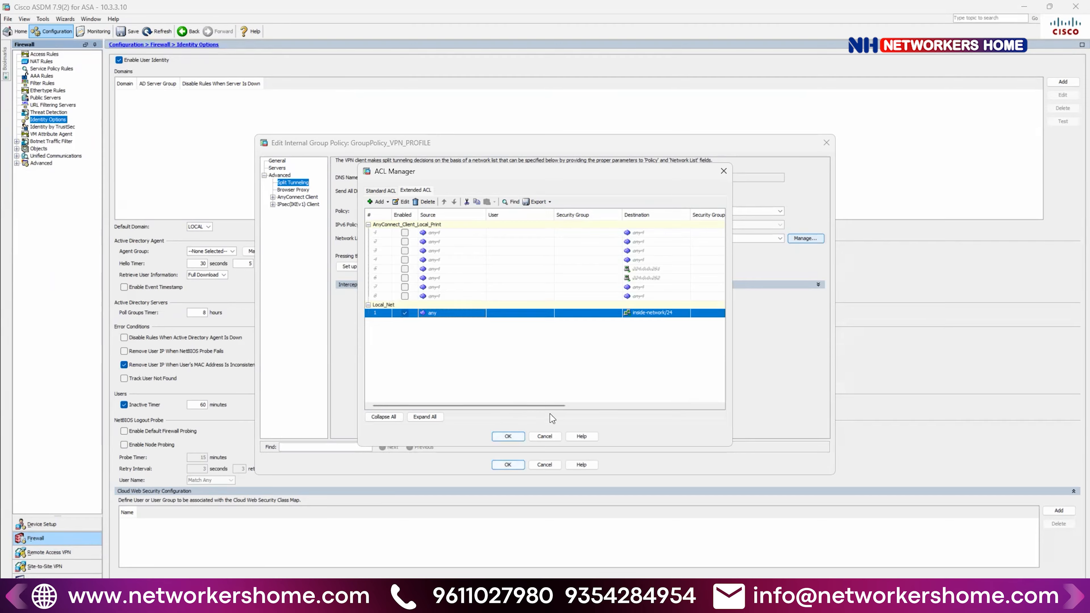
click(724, 172)
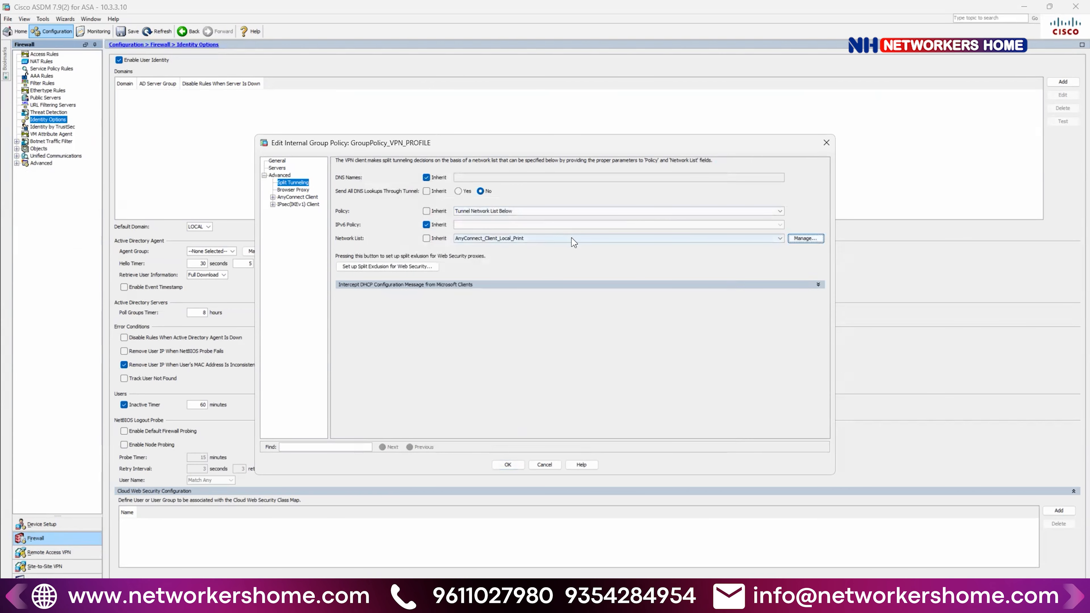
- Reopen the Local_Net entry from the network list's ACL management and set its source to Tunnel_Subnet
click(804, 238)
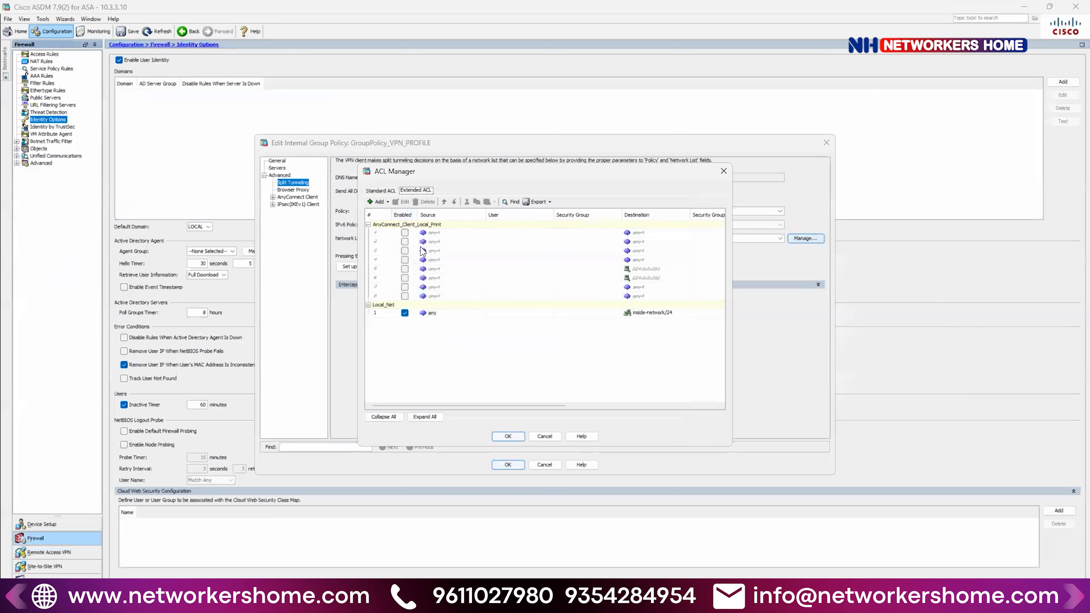
double_click(435, 313)
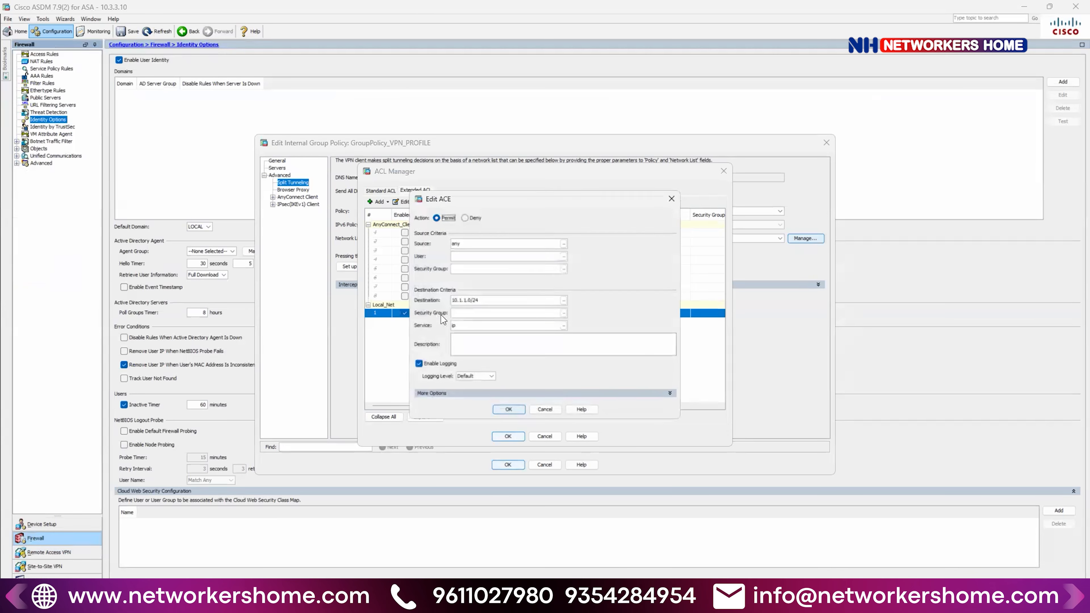
click(563, 244)
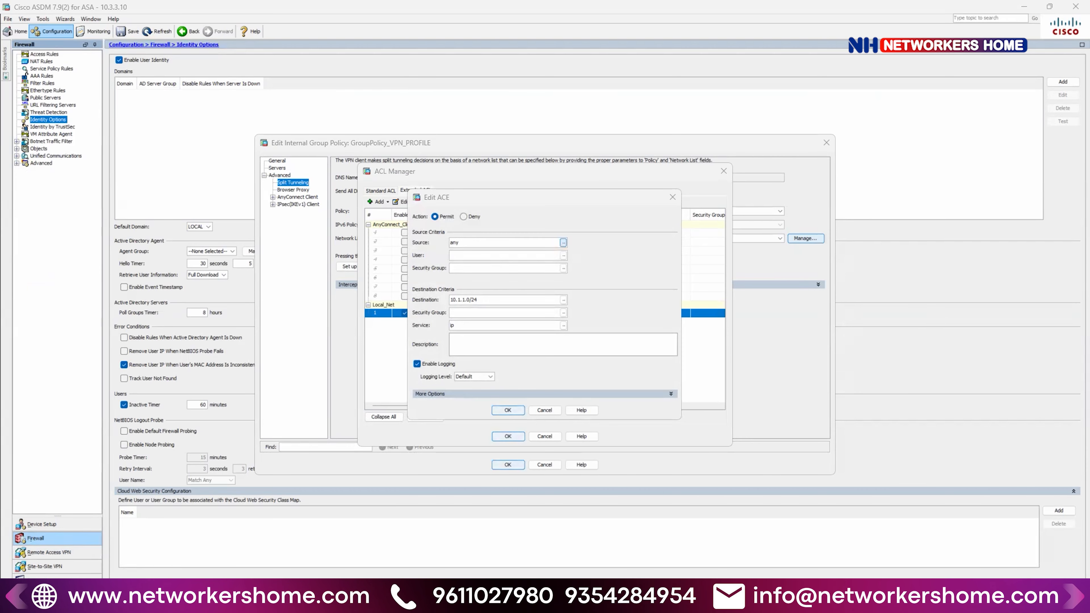
click(464, 344)
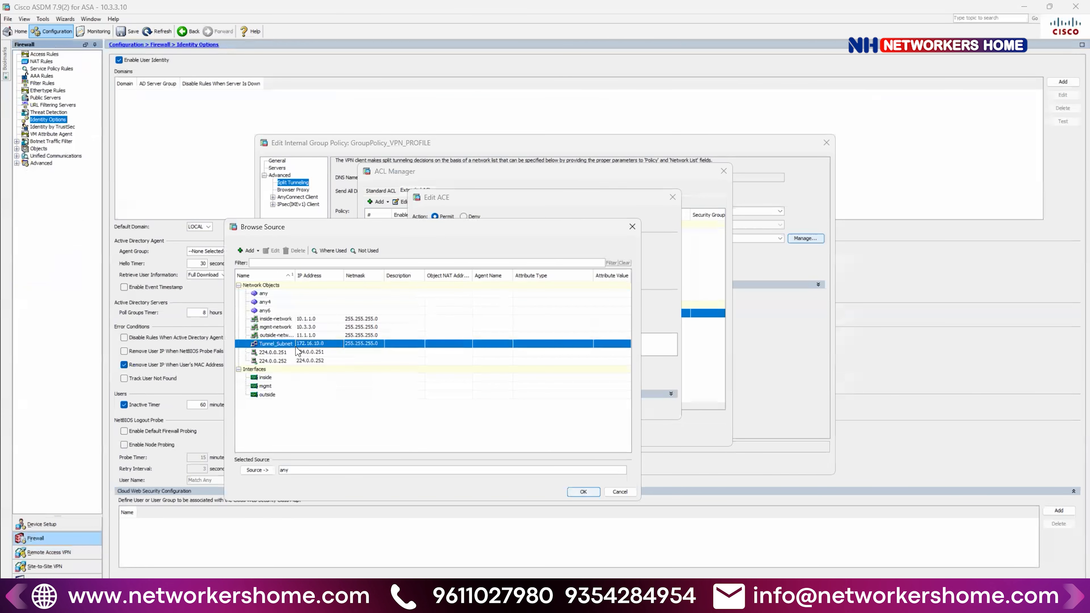
click(584, 492)
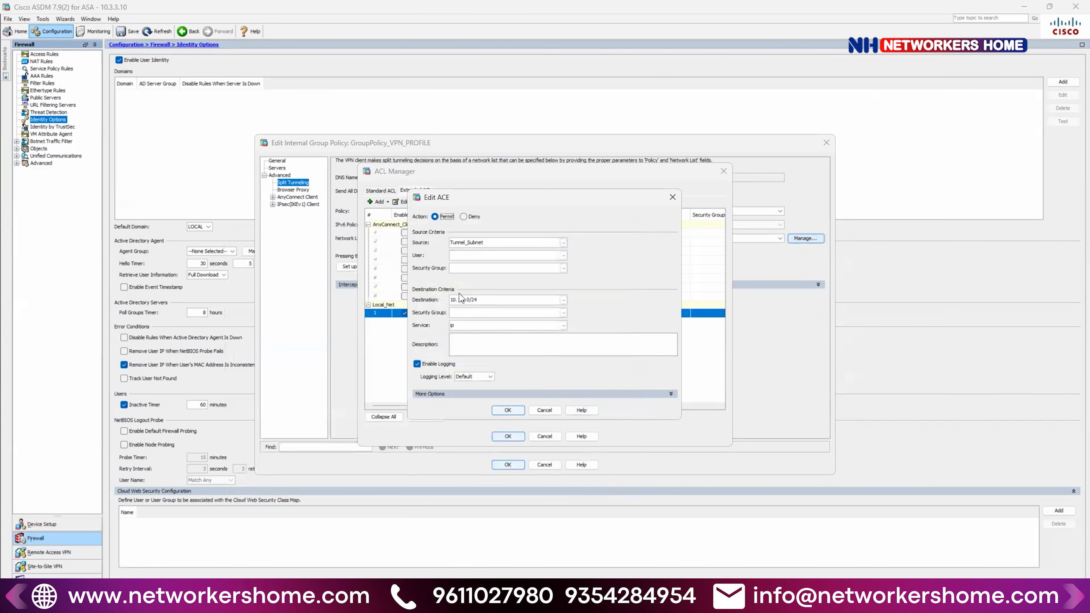
- Confirm 10.1.1.0/24 as the Local_Net entry's destination and save the entry and the access list changes
click(563, 300)
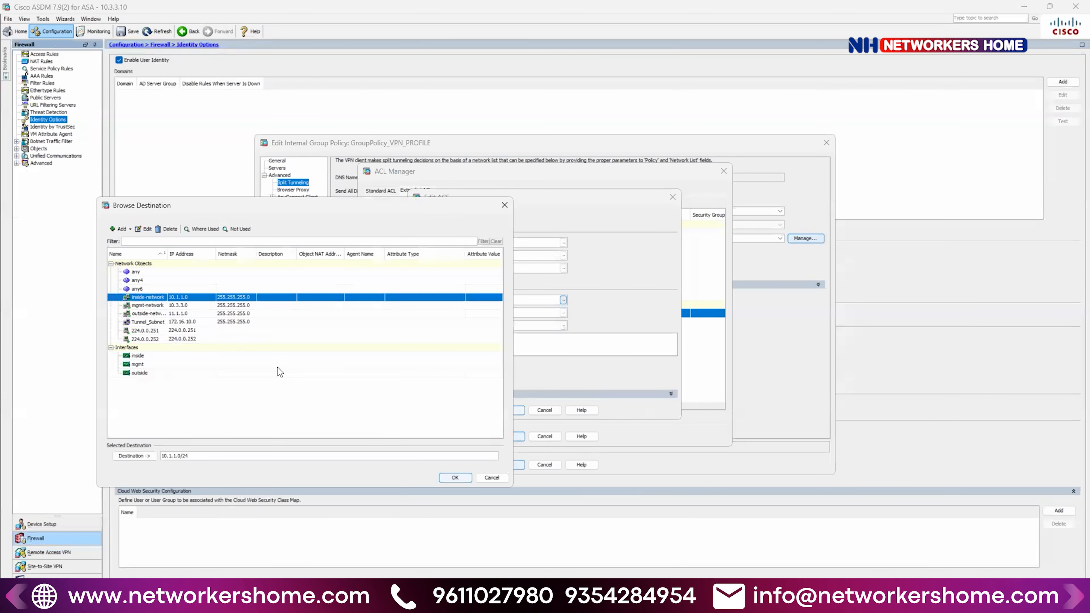
click(450, 477)
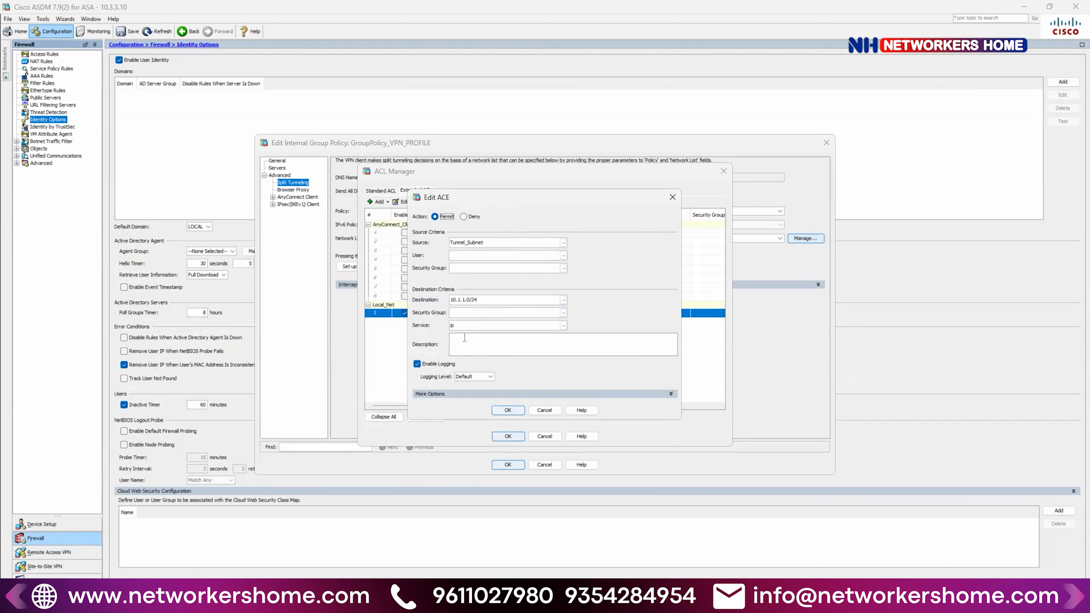
click(517, 412)
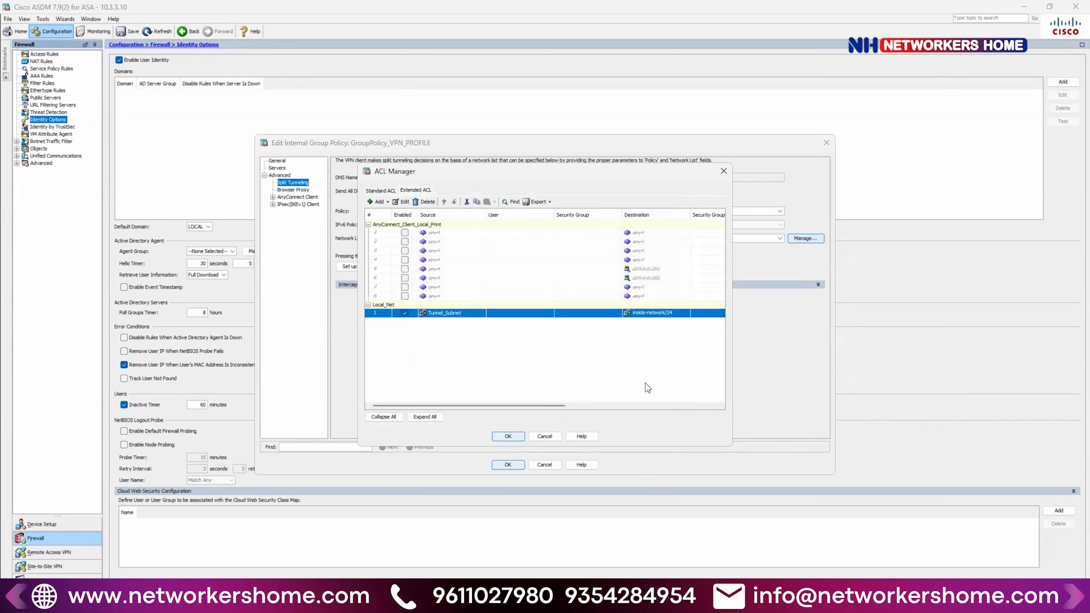
click(513, 436)
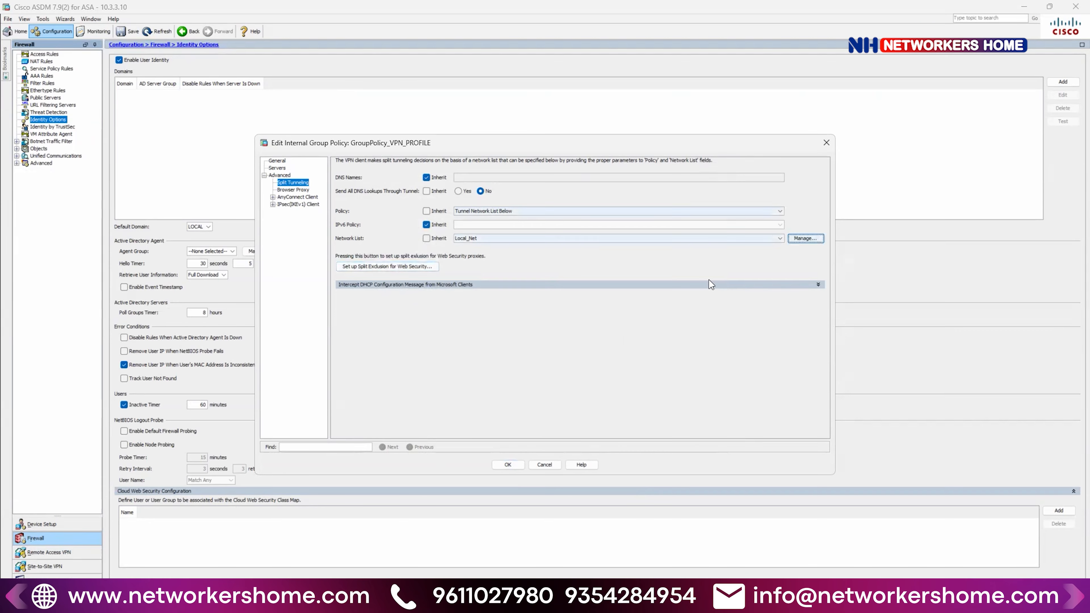
- Save the group policy edit, switch to the Client_PC virtual machine and reconnect AnyConnect to 11.1.1.10
click(506, 465)
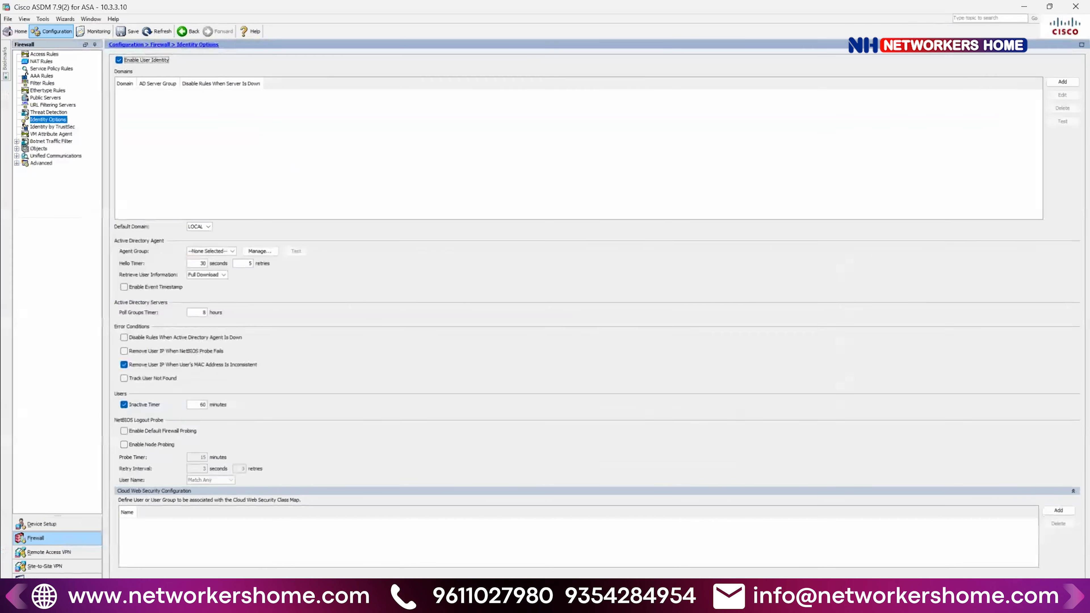
key(alt+Tab)
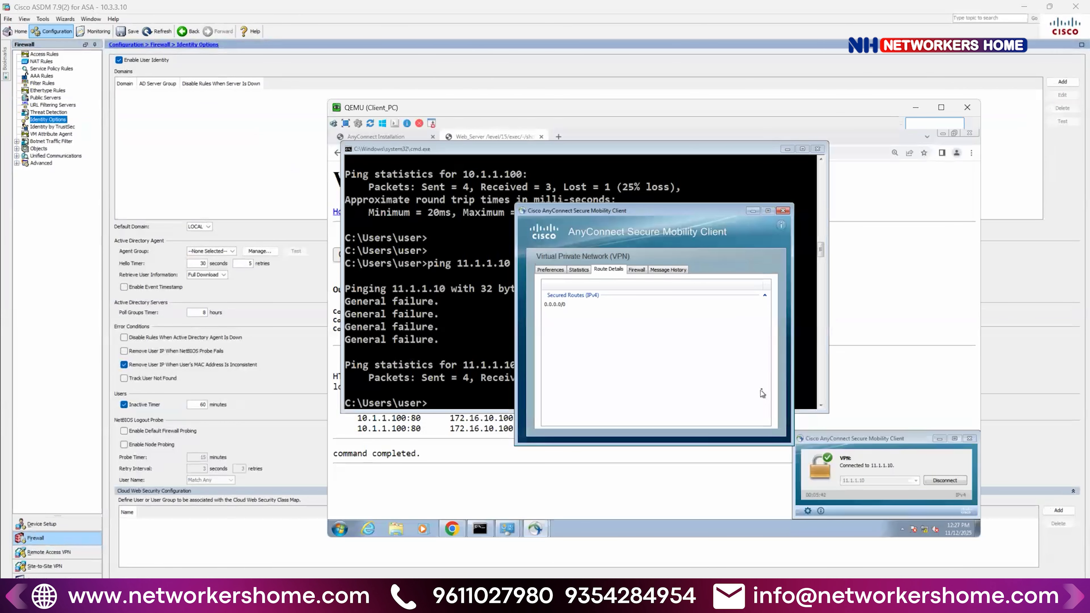
click(950, 481)
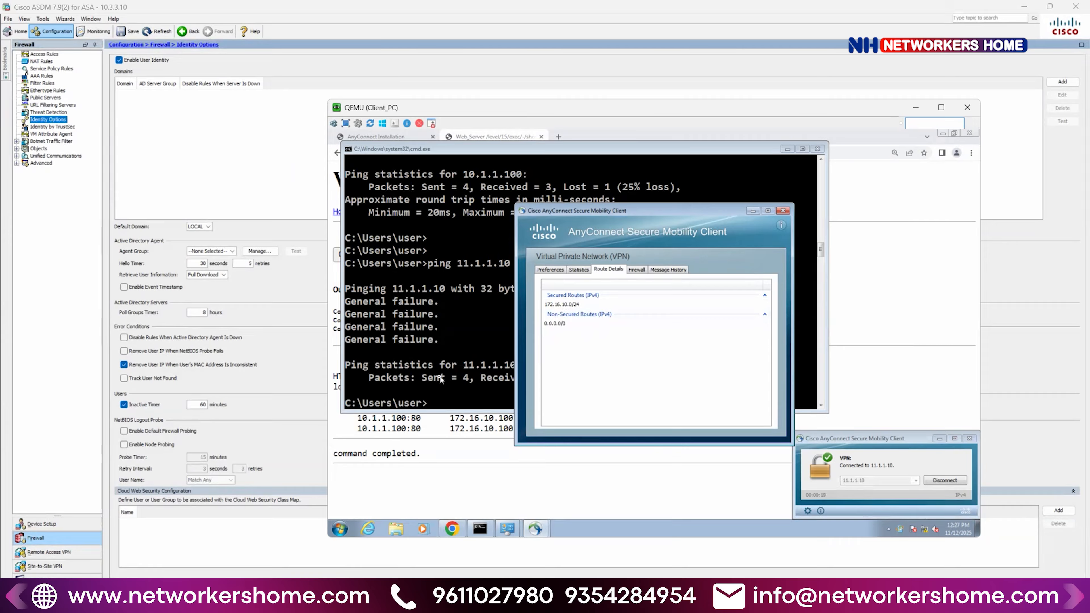
- Ping 11.1.1.10 and 10.1.1.100 from the client's command prompt and return to the AnyConnect route details
click(439, 388)
key(Up)
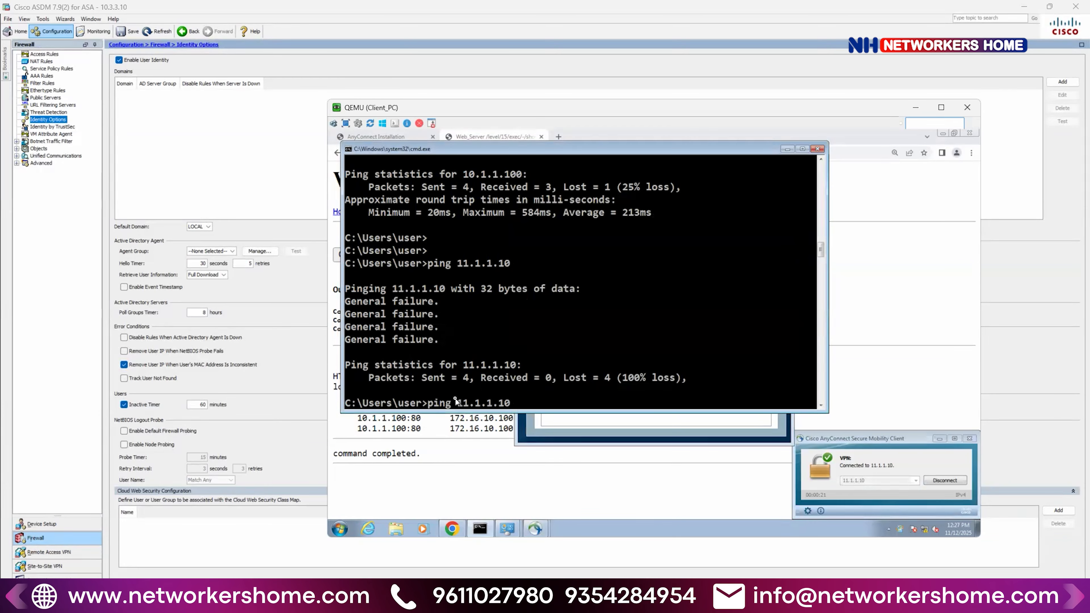
key(Return)
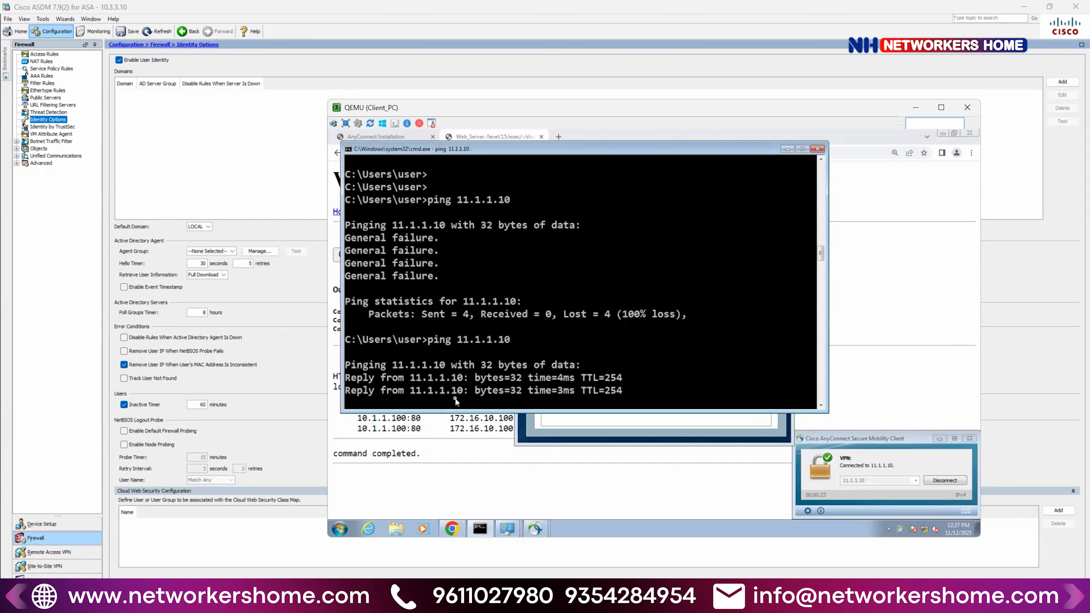
text(ping 10.1.1.100)
key(Return)
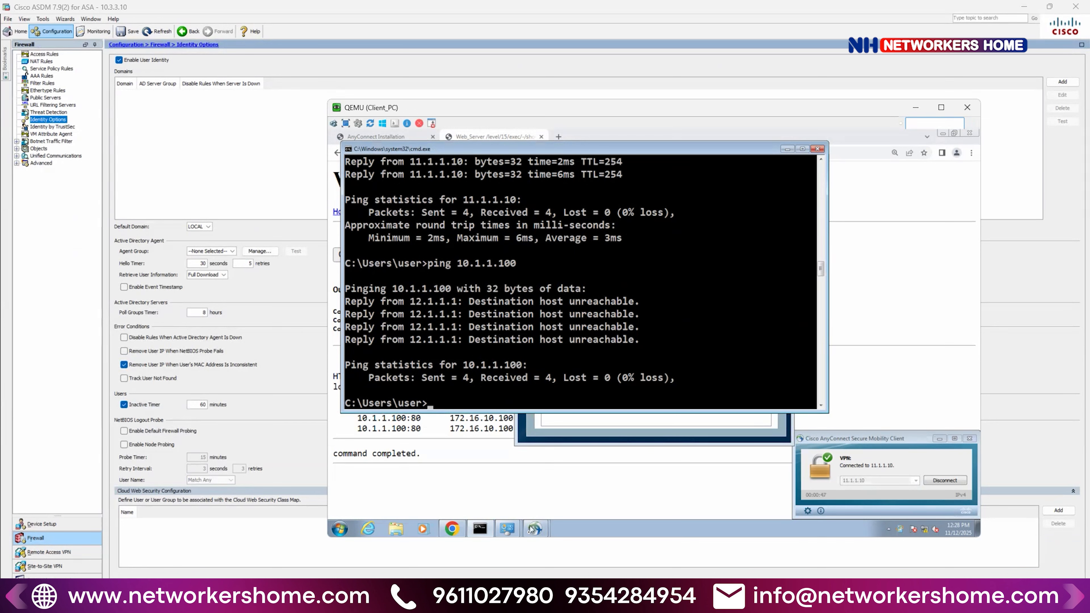
mouse_move(535, 529)
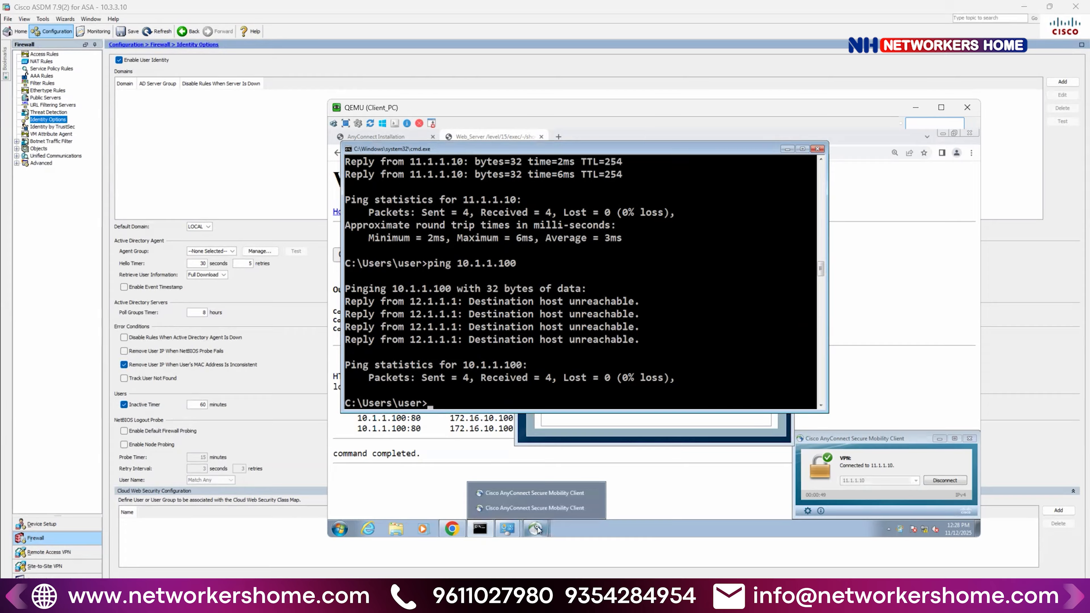
click(685, 424)
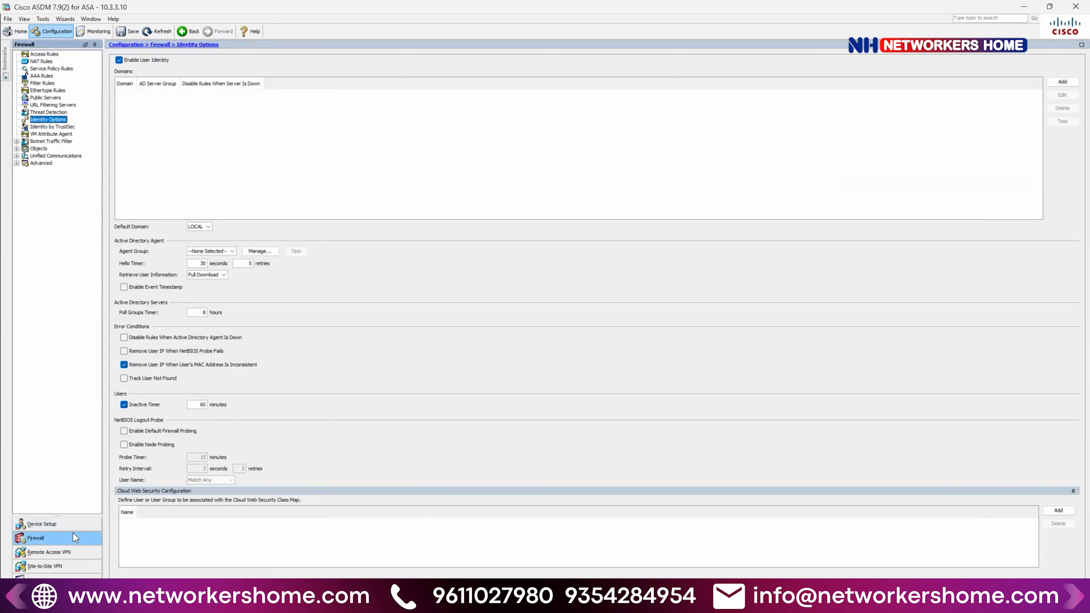
- Switch to ASDM, reopen the split tunneling settings of GroupPolicy_VPN_PROFILE under Remote Access VPN and open its network list's ACL management
click(68, 550)
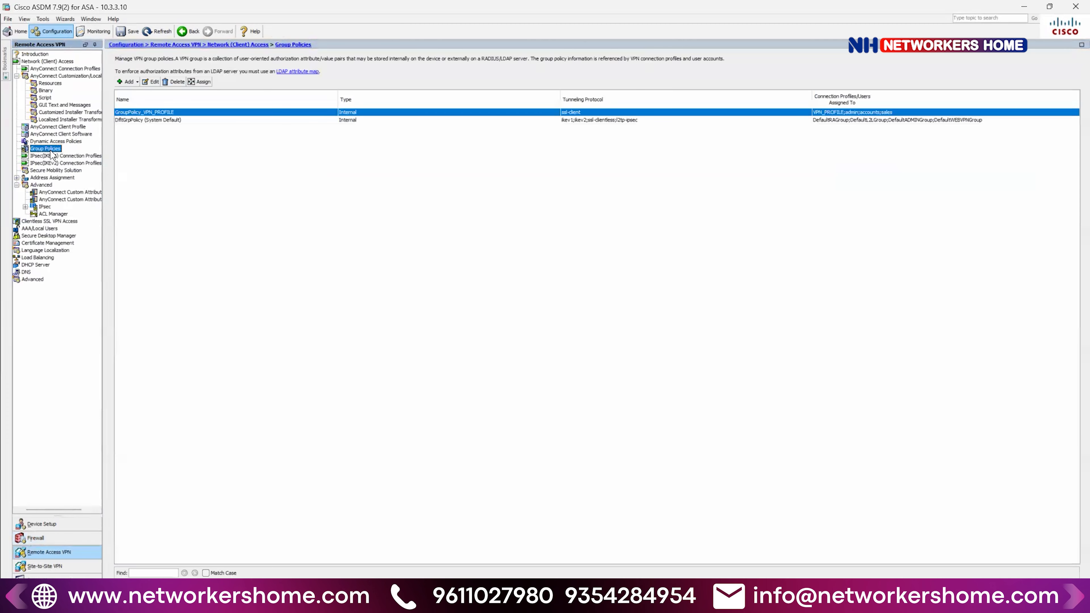
double_click(163, 111)
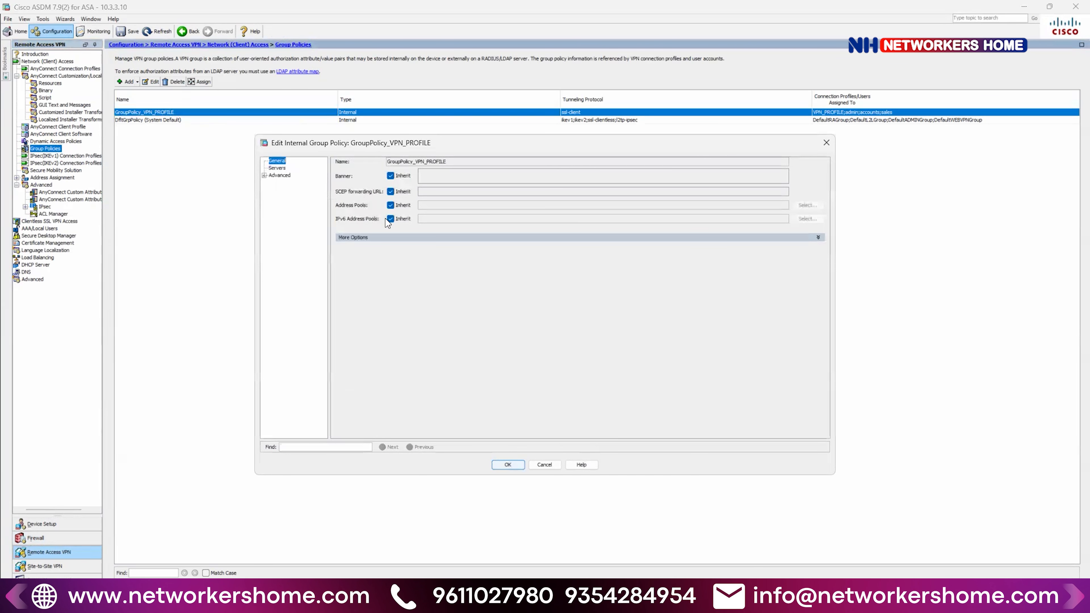
click(272, 176)
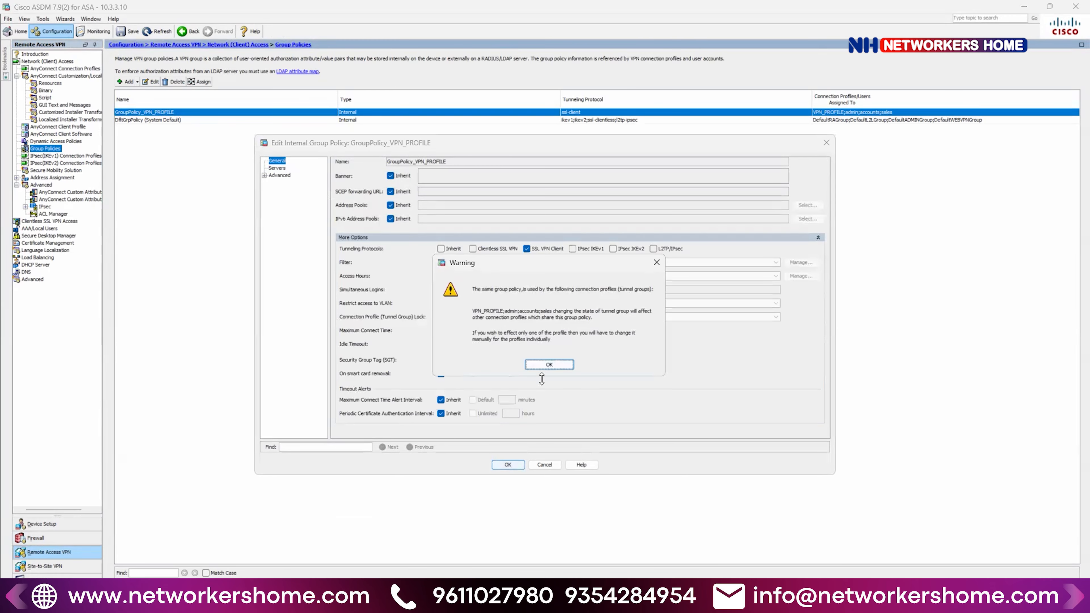
click(550, 365)
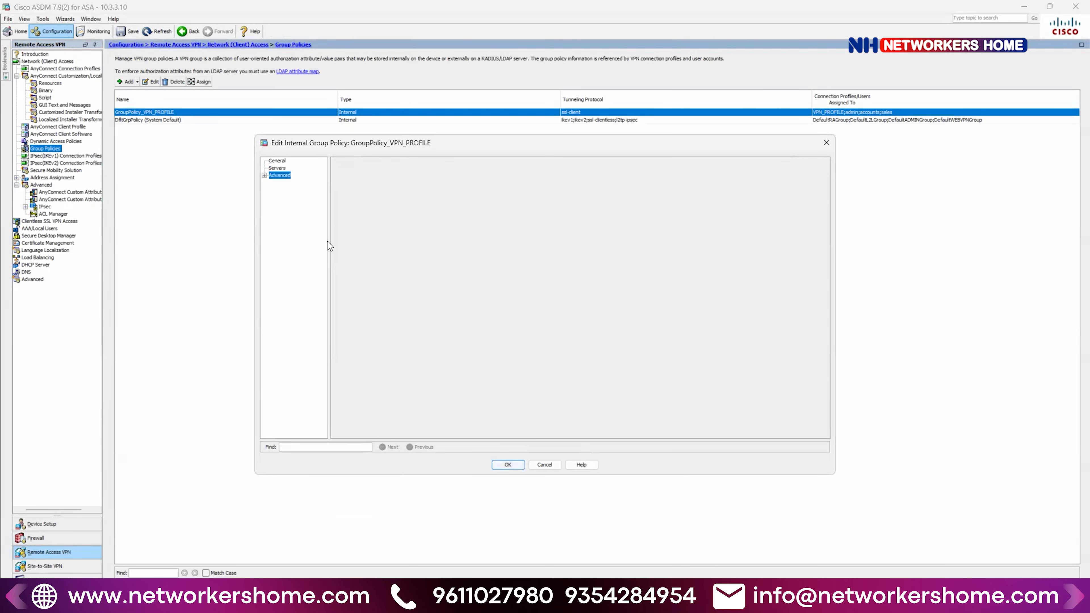
click(265, 176)
click(292, 183)
click(802, 239)
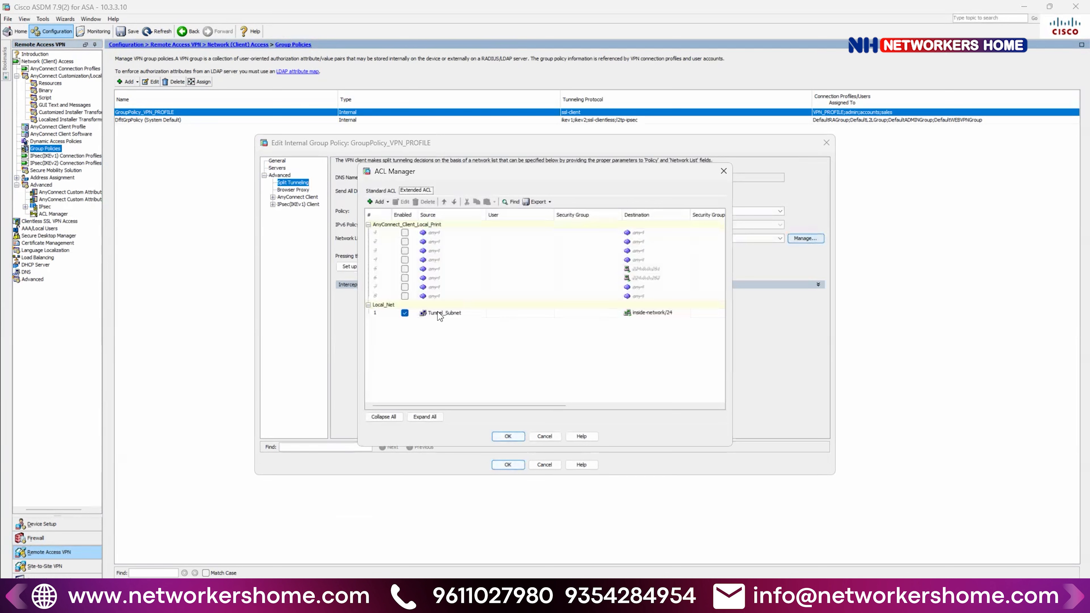
- Set the source of the Local_Net access list entry to inside-network, 10.1.1.0/24
double_click(443, 314)
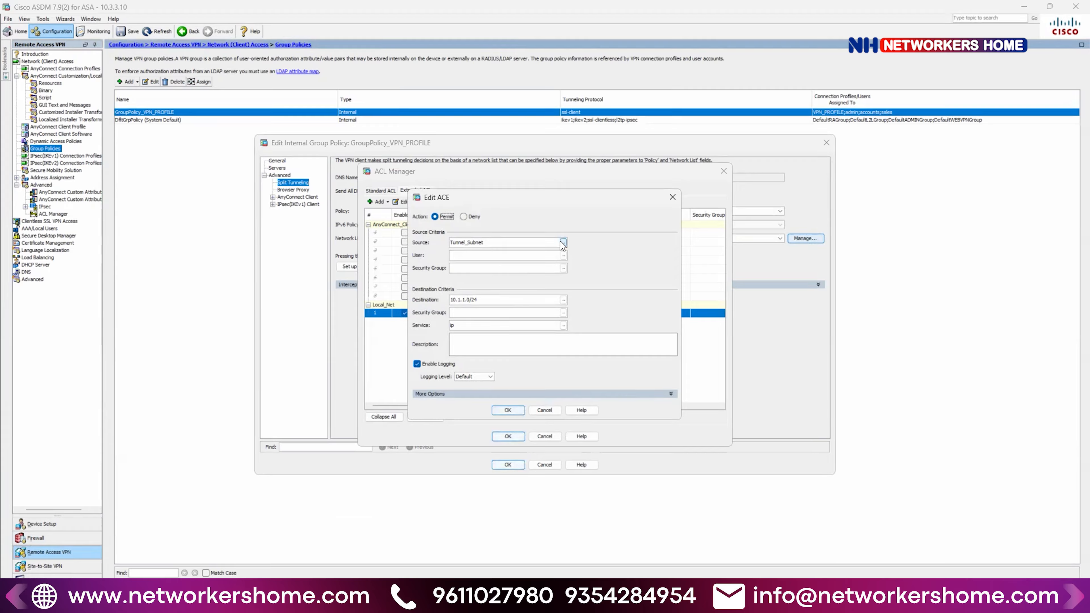
click(563, 243)
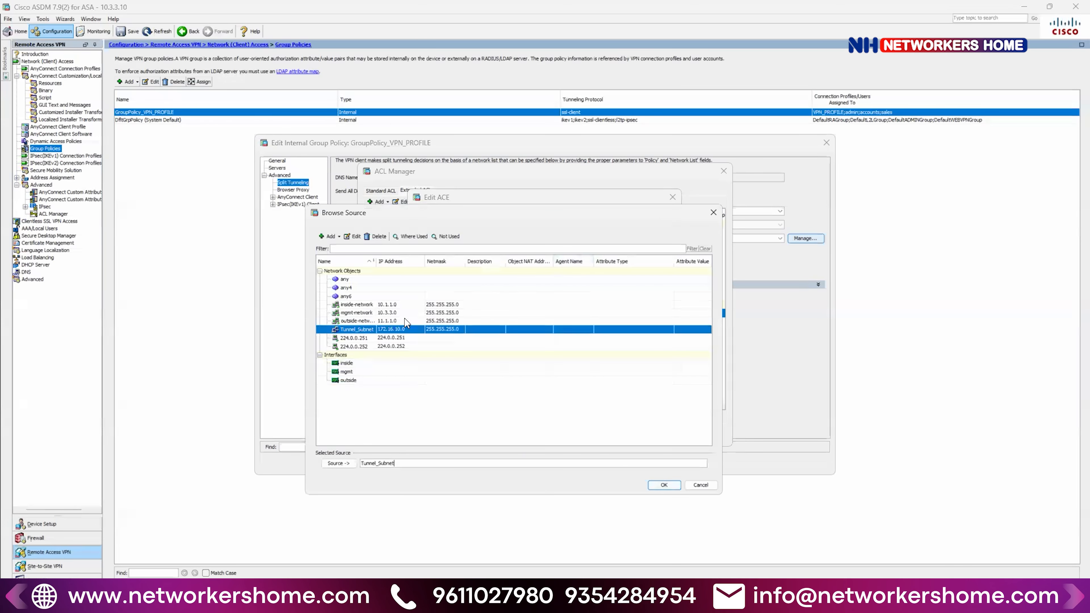
click(386, 304)
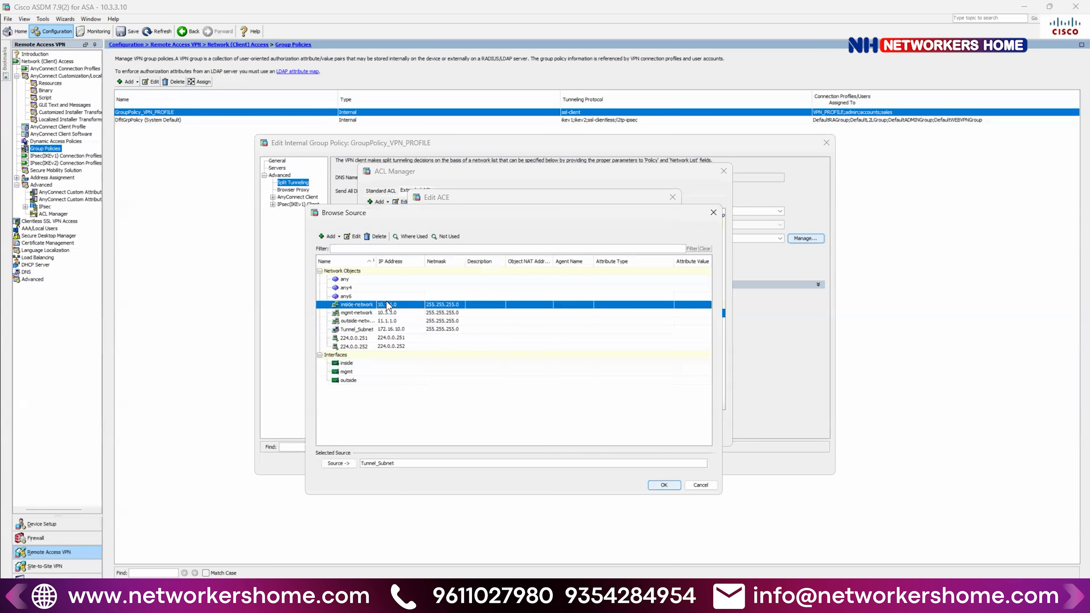
click(662, 485)
- Set the Local_Net entry's destination to Tunnel_Subnet and save the entry, the access list and the group policy
click(563, 300)
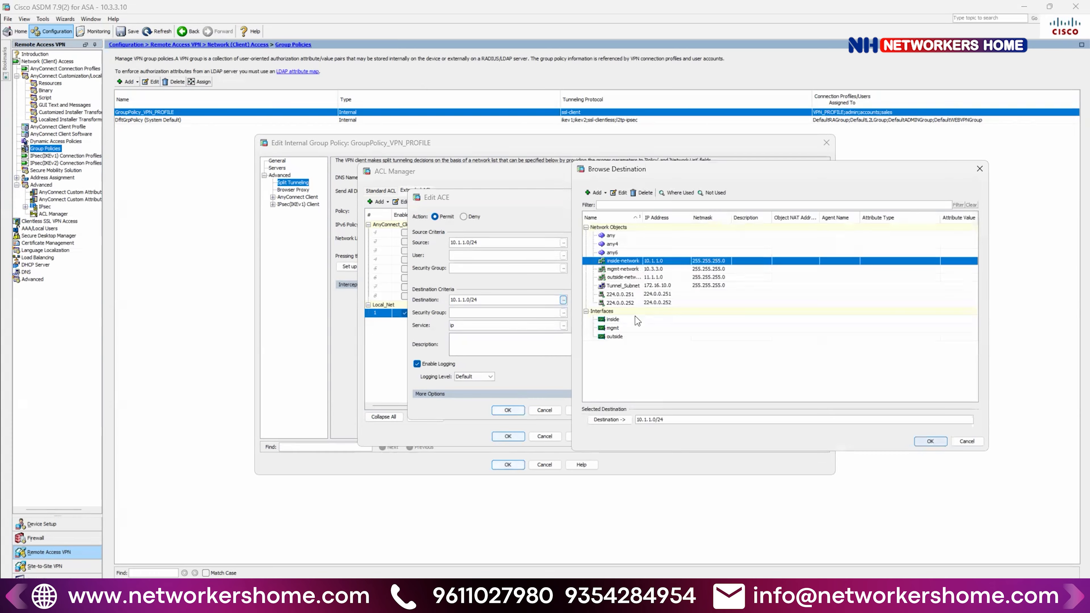
click(654, 286)
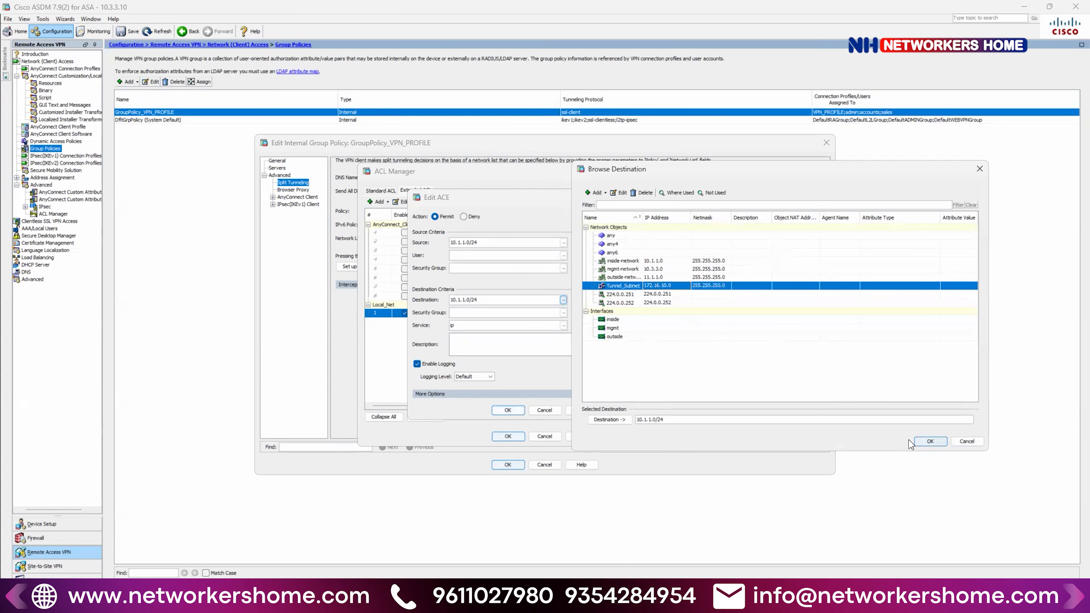
click(928, 442)
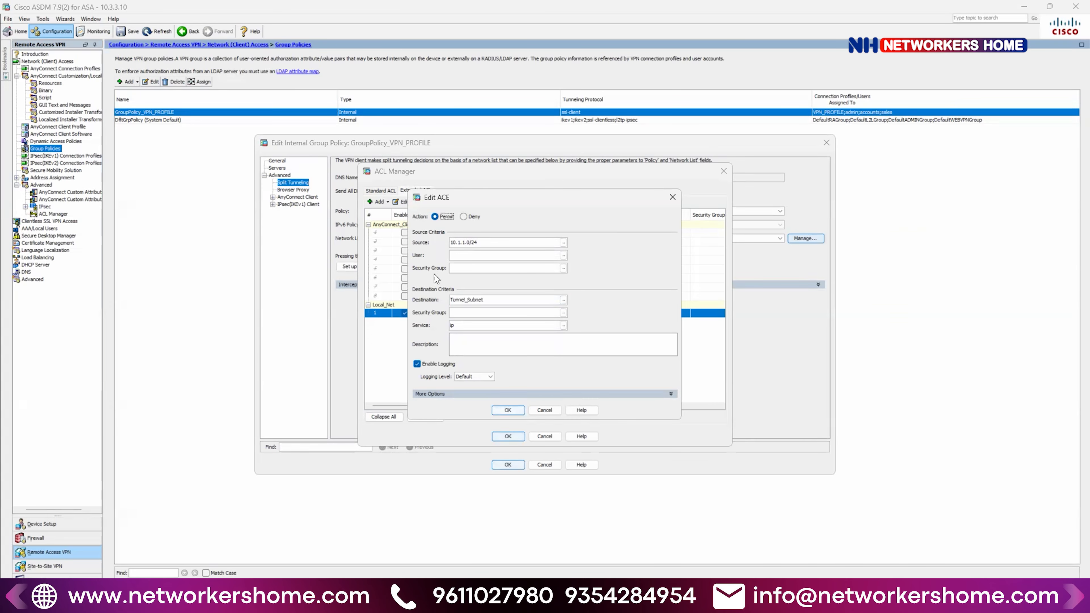
click(511, 414)
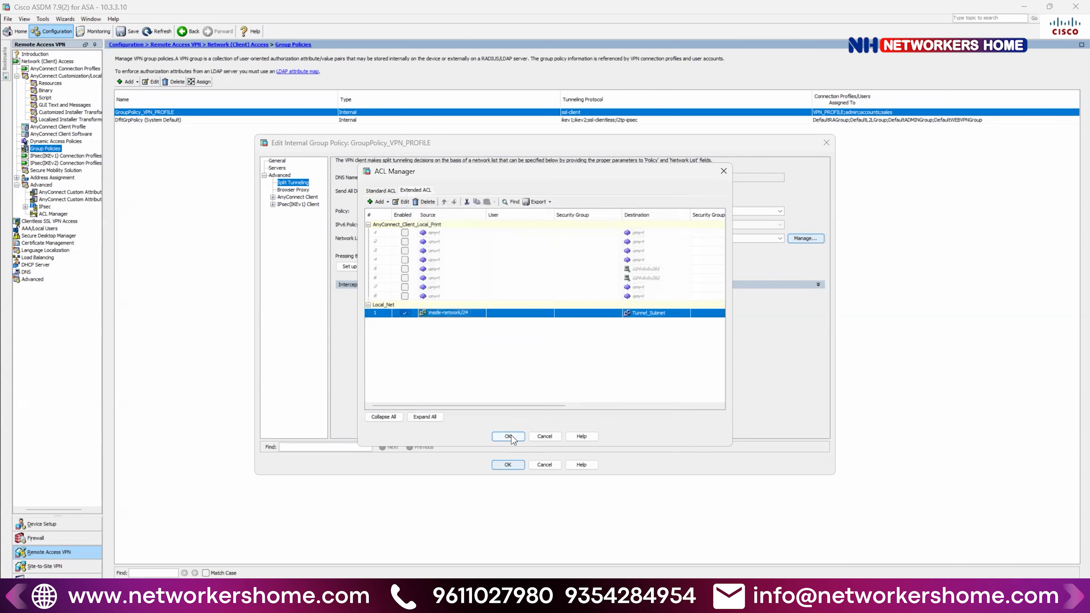
click(511, 436)
click(508, 465)
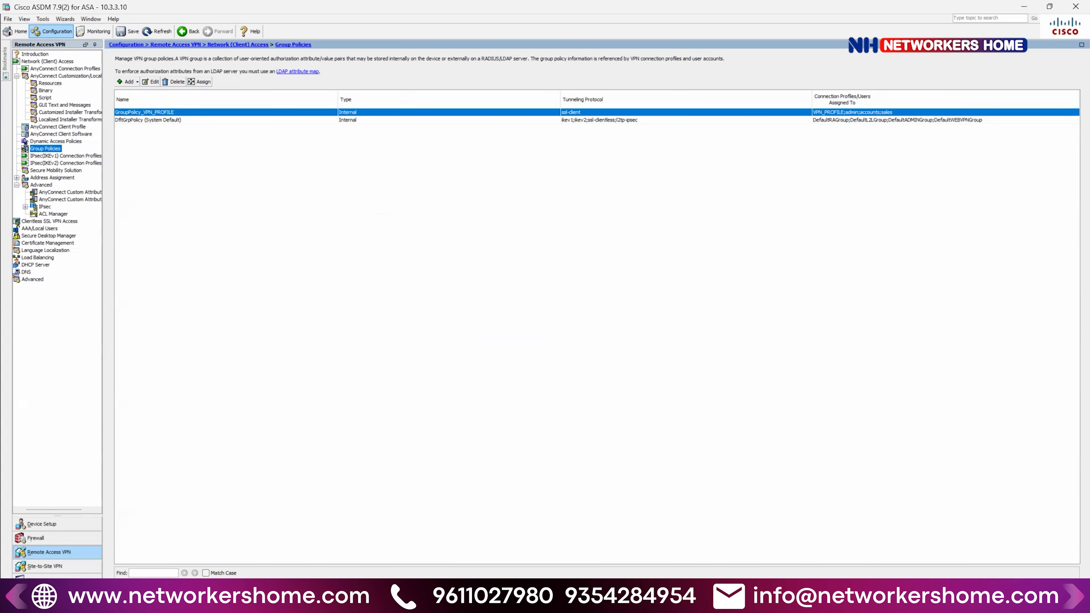
- Switch to Client_PC and reconnect AnyConnect to 11.1.1.10, accepting the untrusted certificate and logging in to VPN_PROFILE as sales with the account password
key(alt+Tab)
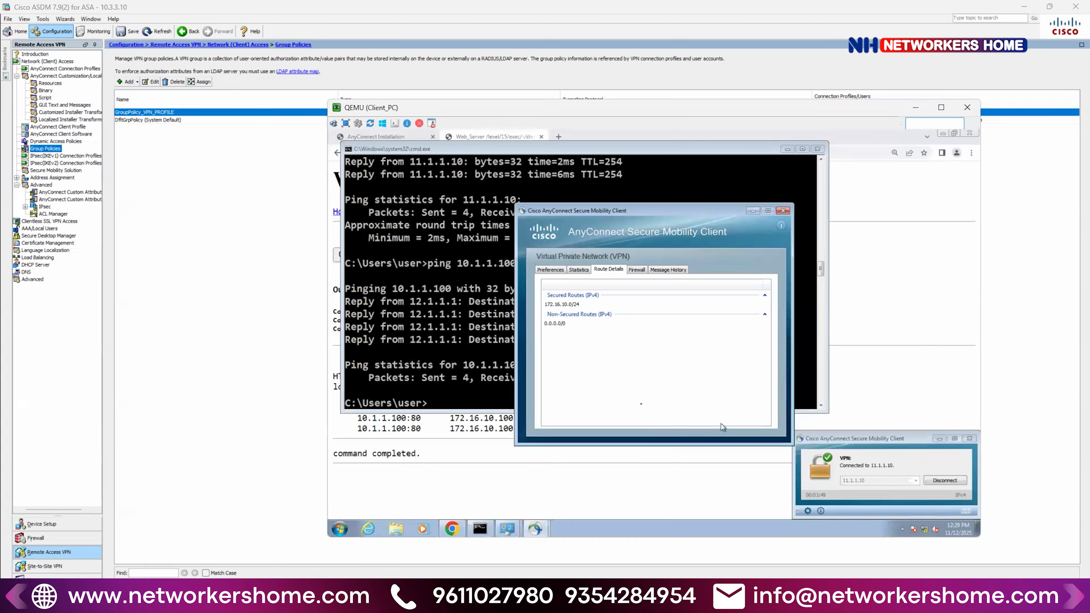
click(945, 481)
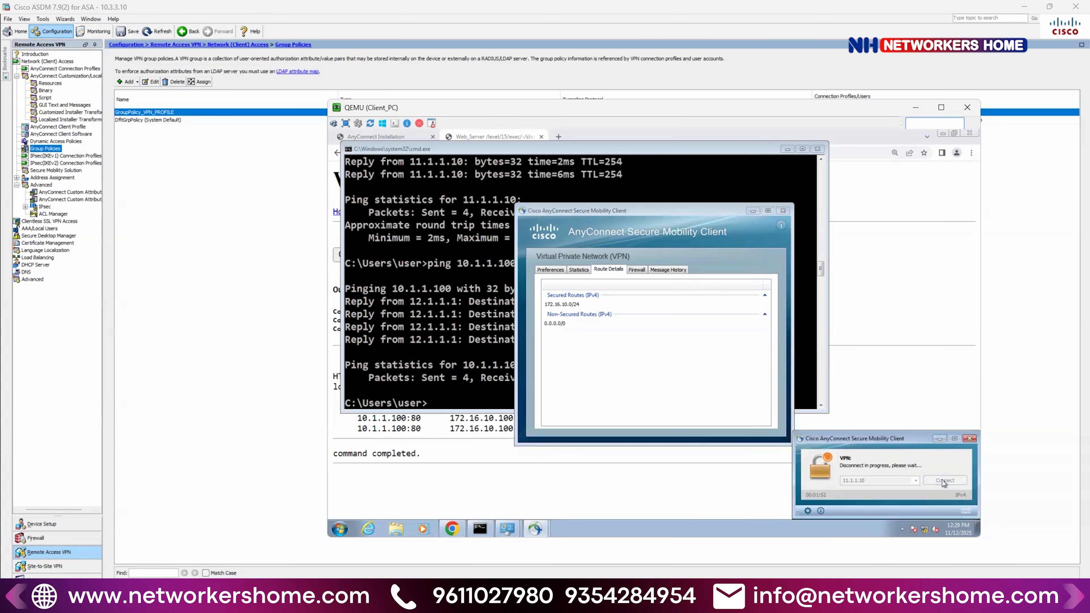
click(944, 482)
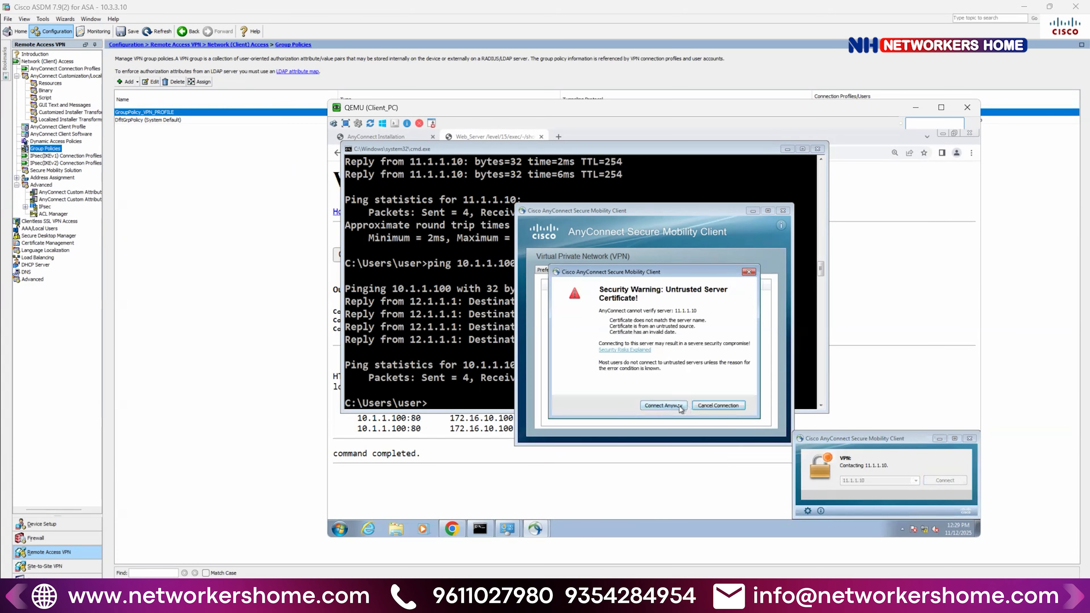
click(680, 408)
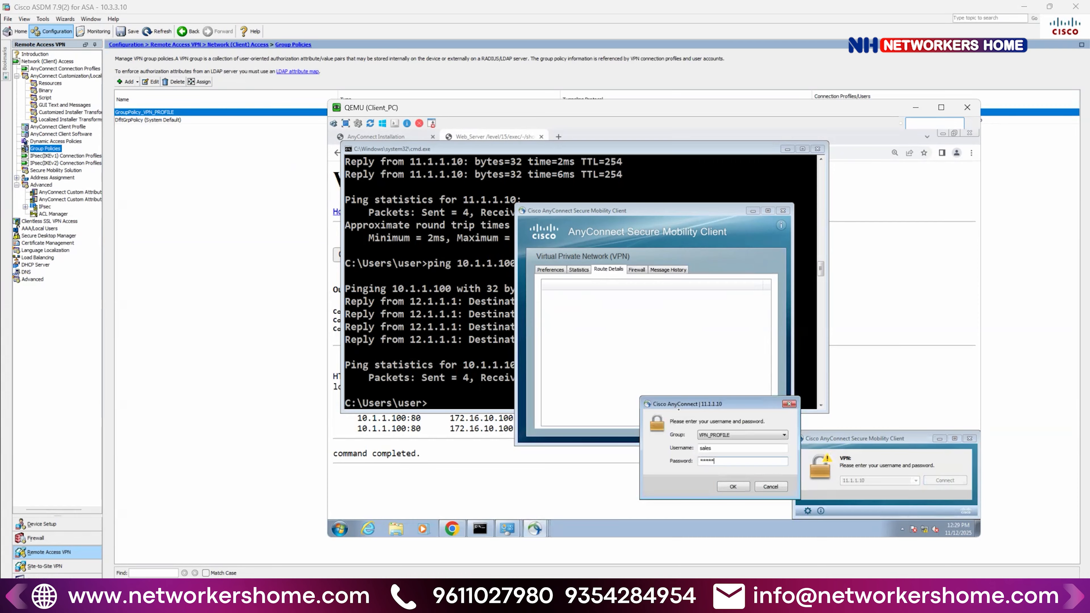
key(Return)
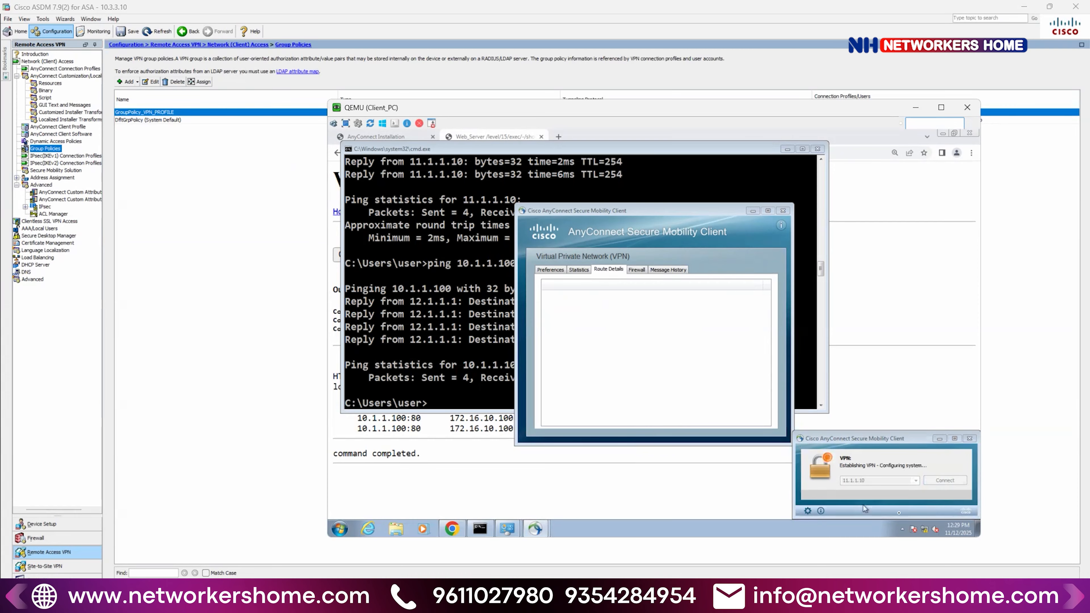
- Open AnyConnect's advanced VPN details and examine the route details, statistics and preferences, ending on the route details
click(910, 489)
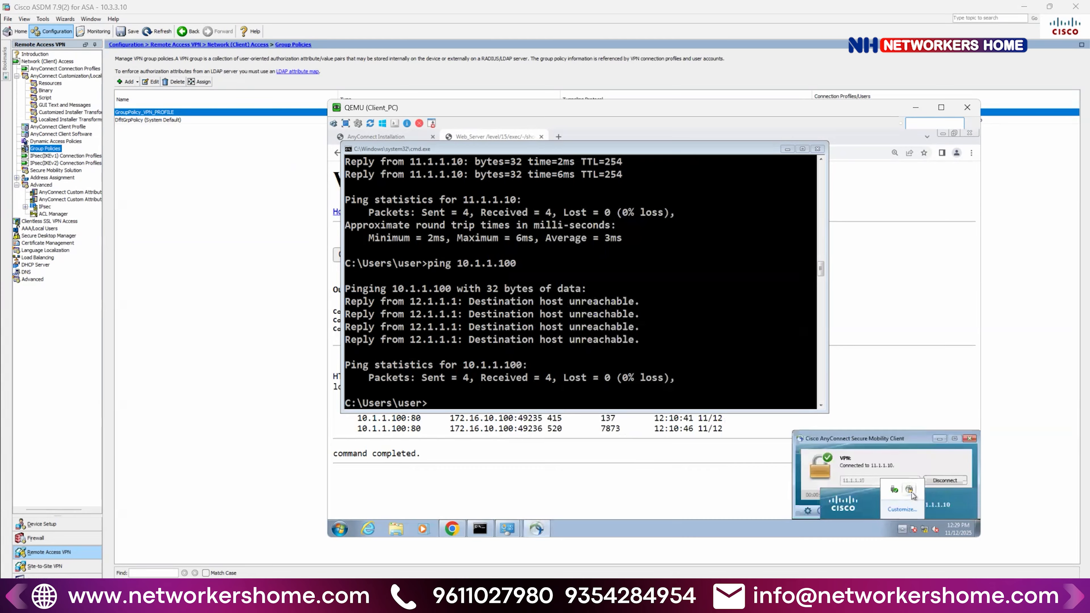
click(808, 512)
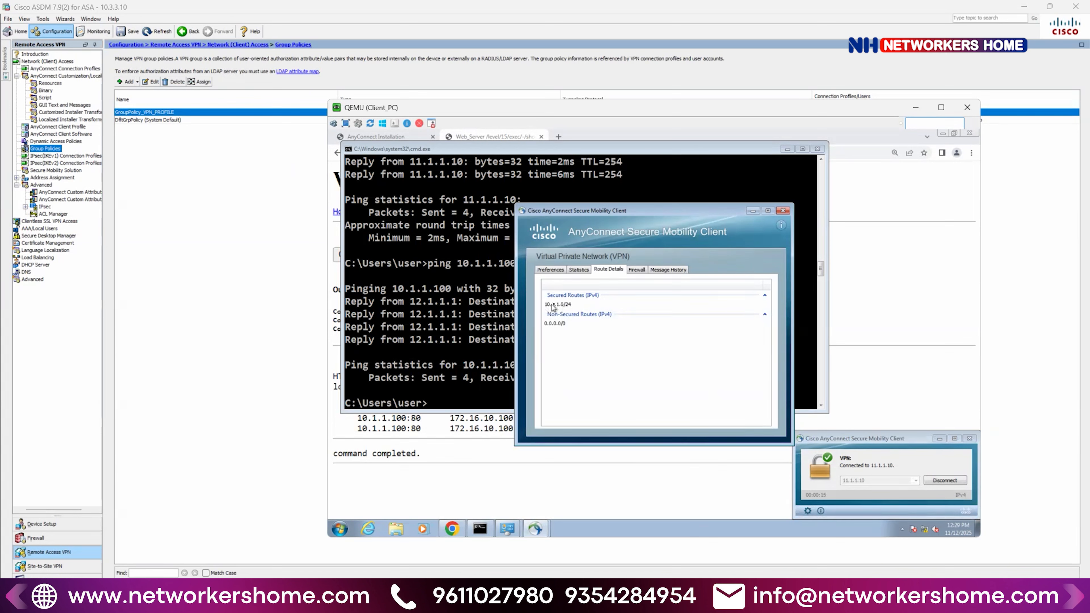
click(554, 271)
click(584, 271)
click(554, 272)
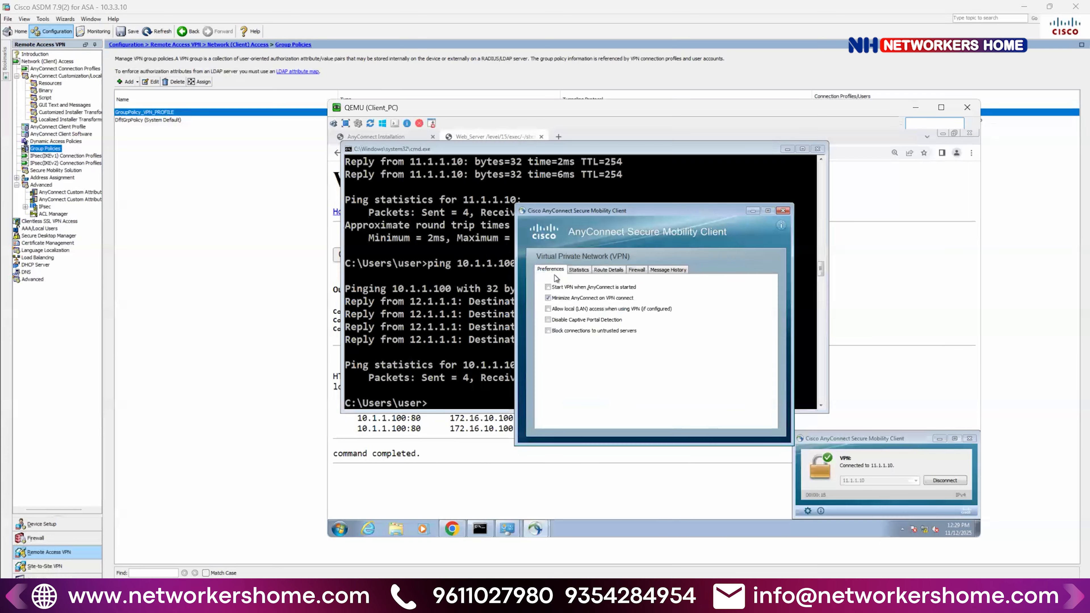
click(608, 270)
- Run ipconfig in the client's command prompt and ping the internal host 10.1.1.100
click(439, 378)
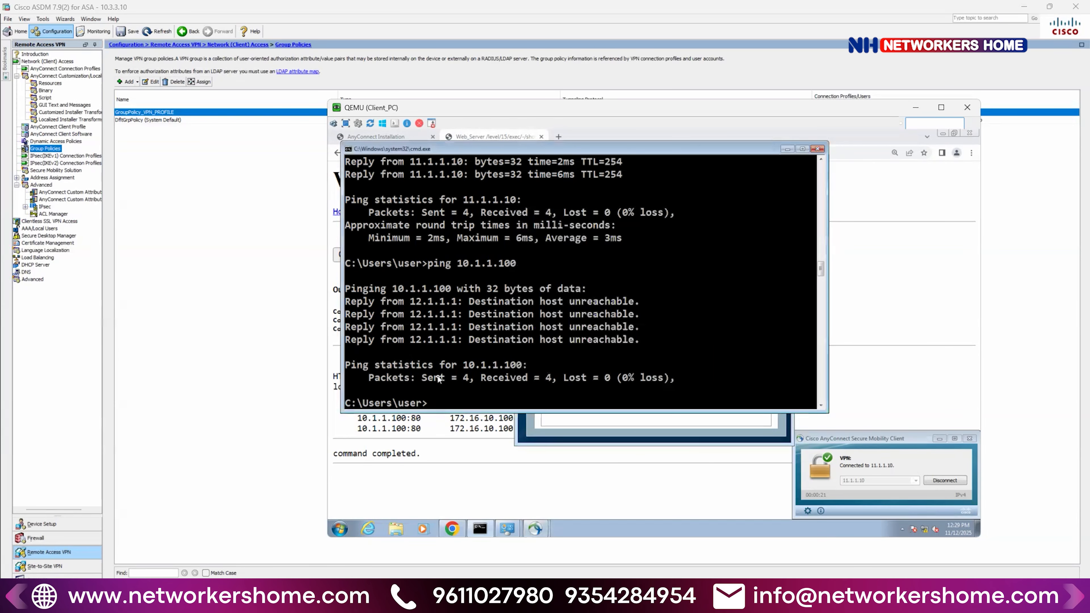
key(Up)
key(Up)
key(Return)
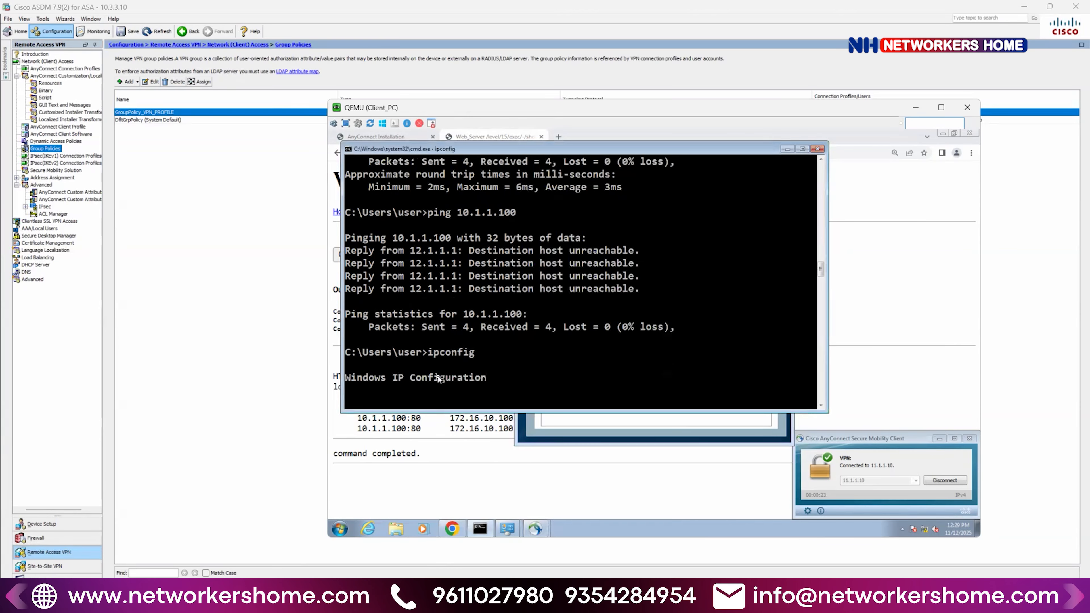
key(Up)
key(Up)
key(Return)
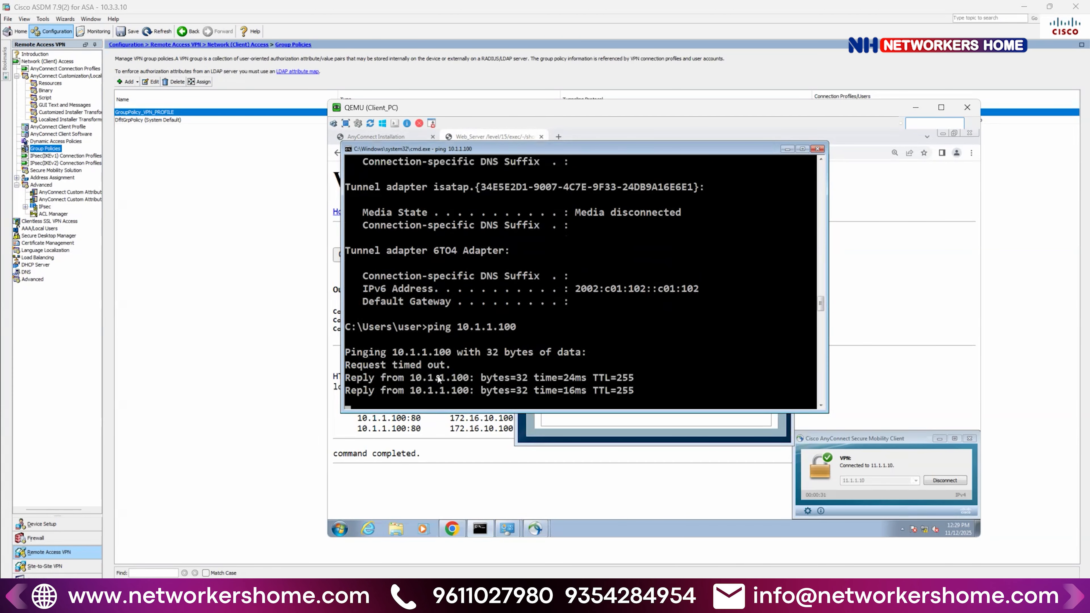
- Ping 11.1.1.10 by recalling the earlier command, and minimize the command prompt
key(Up)
key(Up)
key(Up)
key(Up)
key(Up)
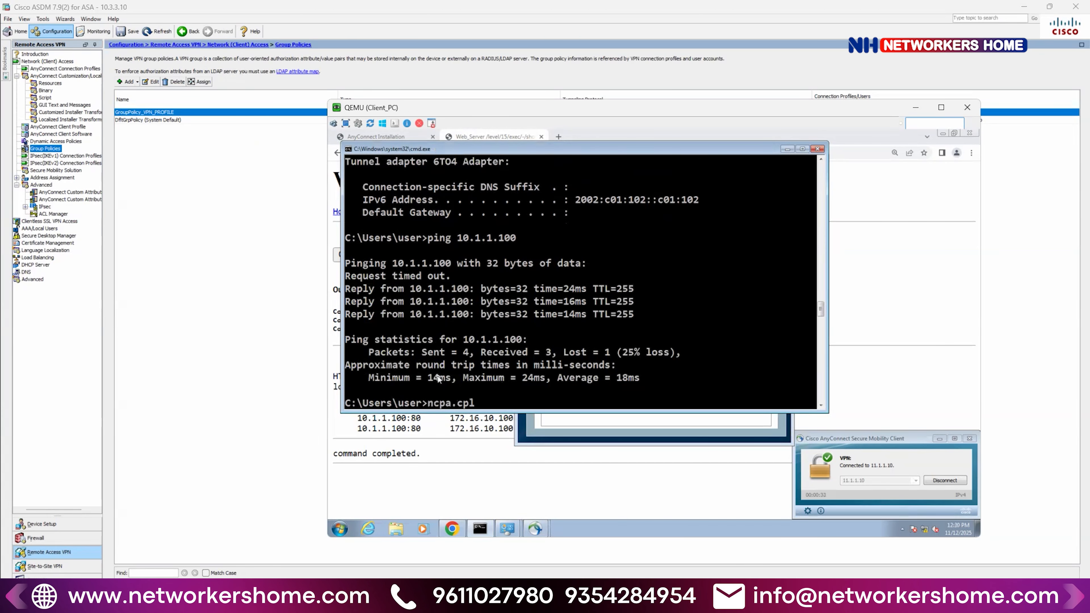
key(Up)
key(Up)
key(Return)
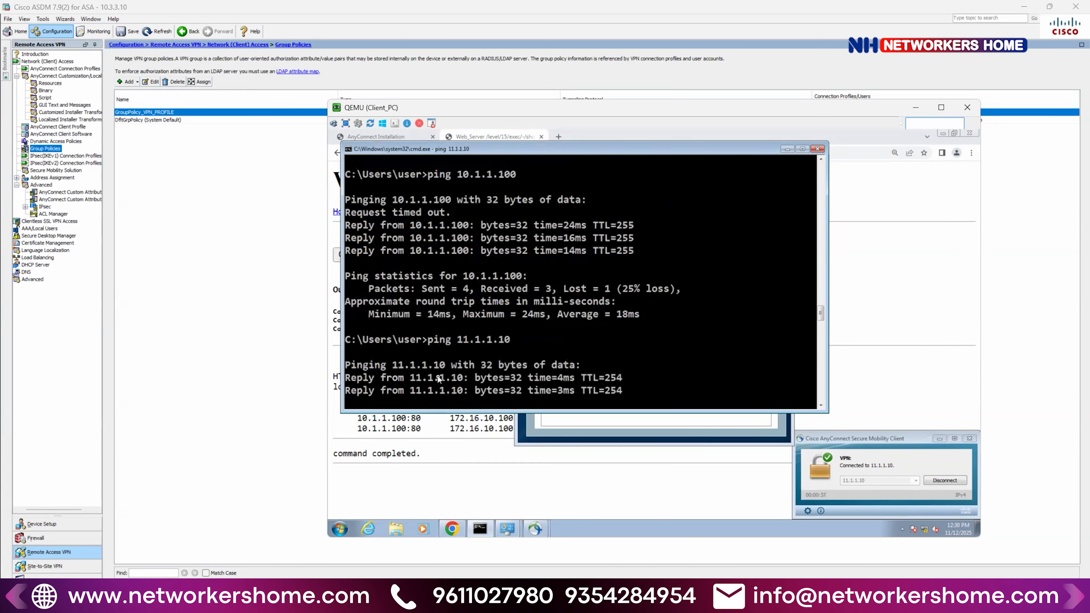
click(789, 149)
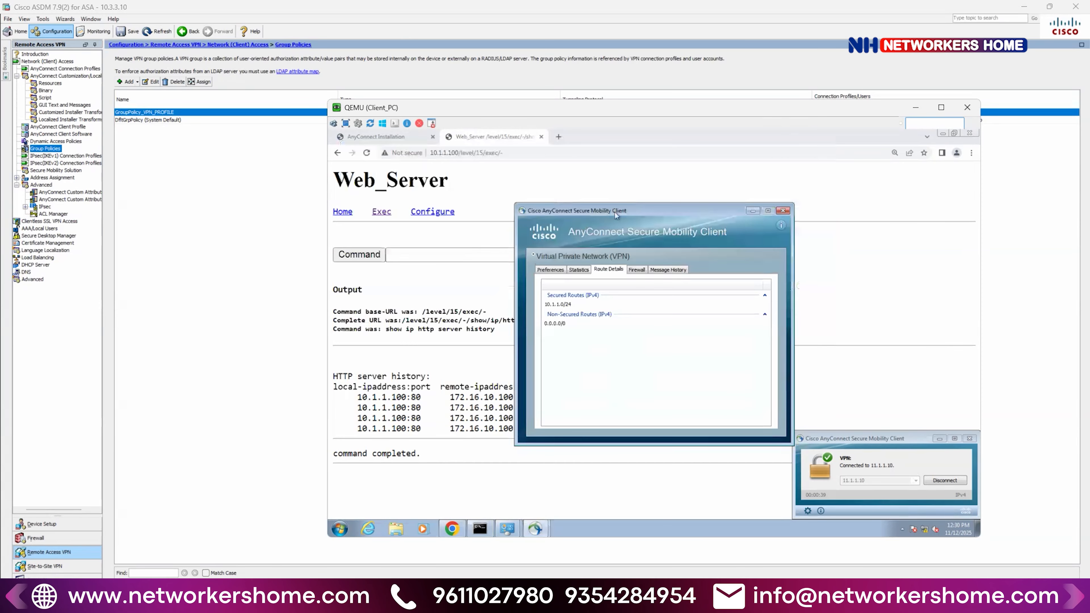
- Minimize the AnyConnect details and Client_PC windows, and open the split tunneling settings of GroupPolicy_VPN_PROFILE in ASDM, acknowledging the shared-policy warning
click(752, 211)
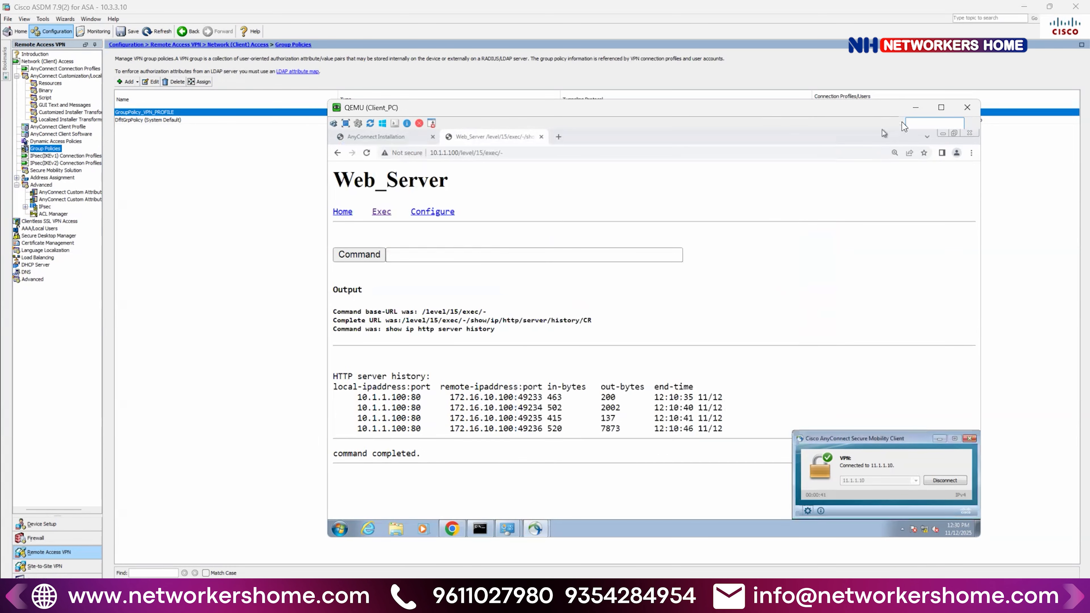
click(916, 108)
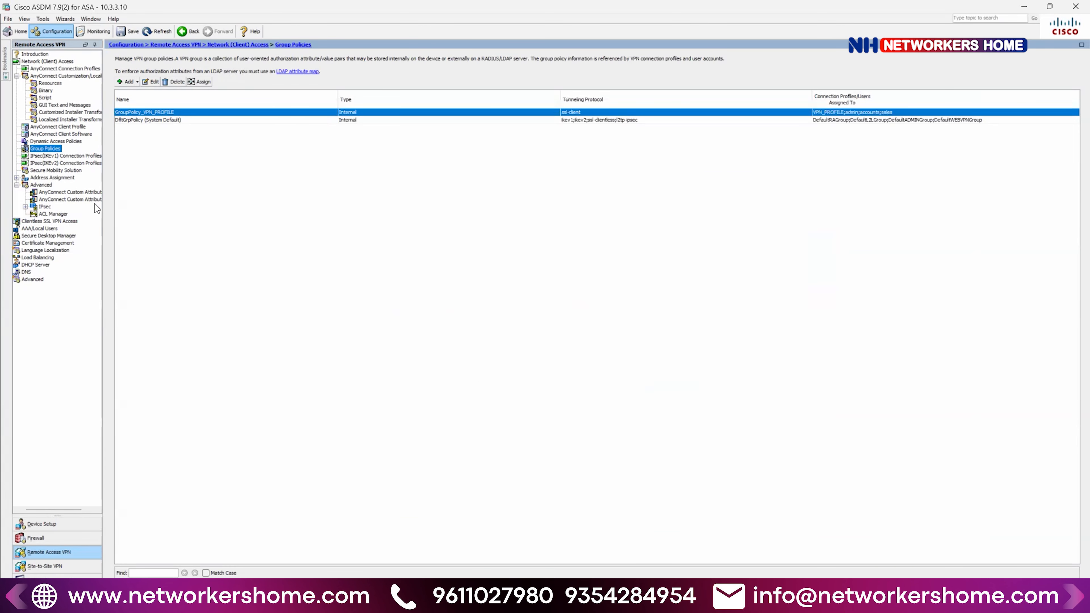
double_click(169, 111)
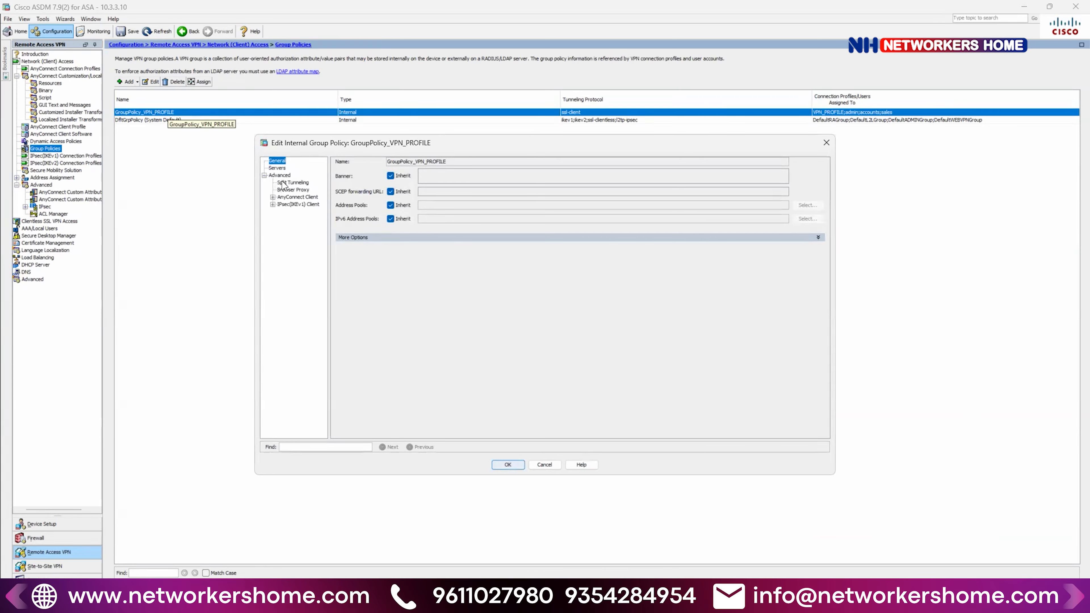
click(356, 237)
click(549, 365)
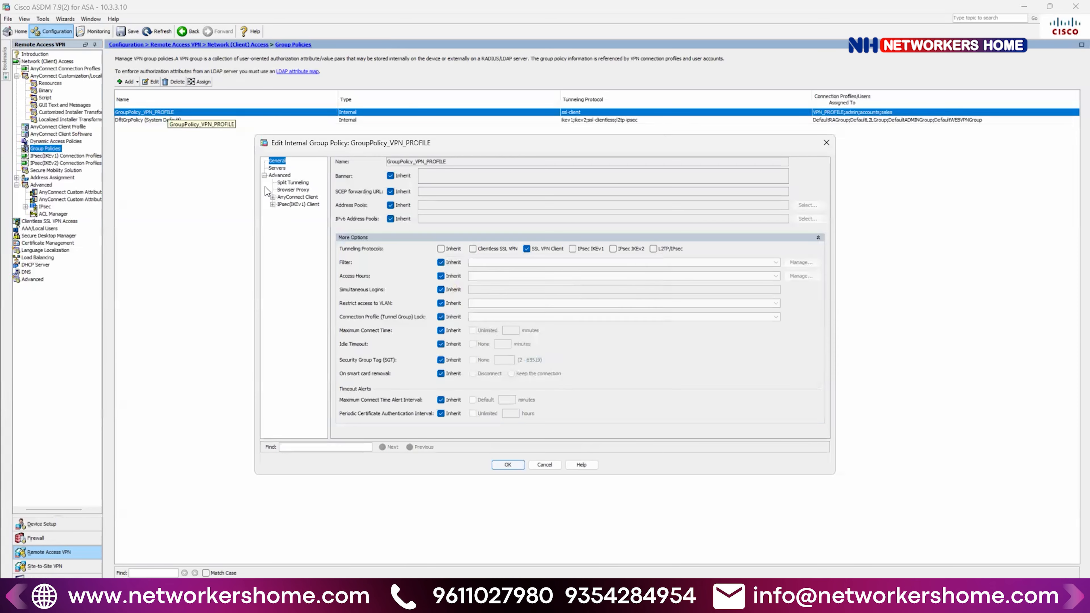
click(293, 182)
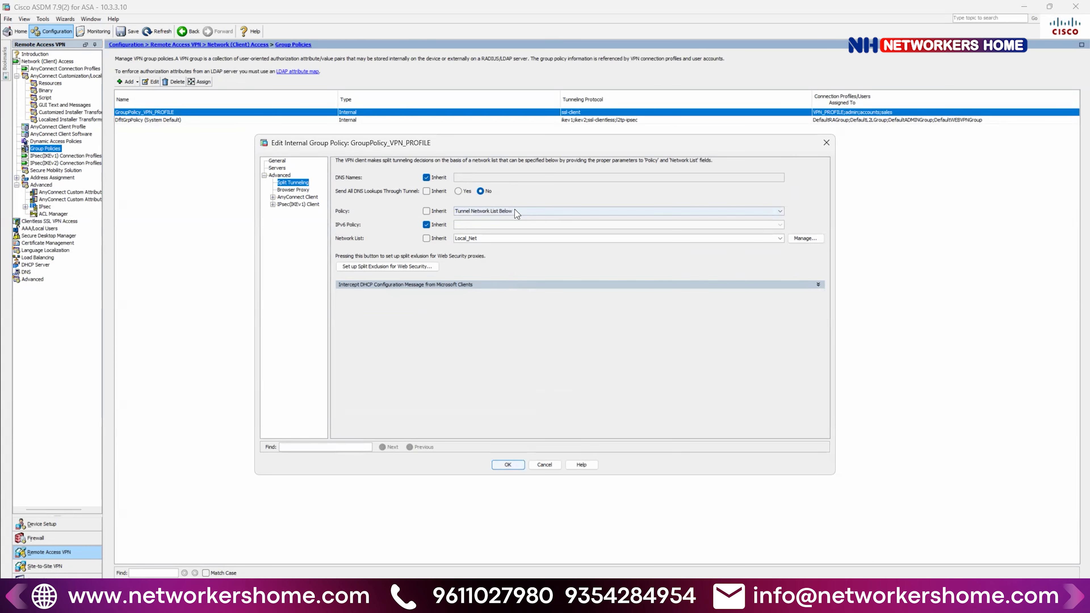
- Check the network list choices, then open the ACL Manager and look through its standard and extended ACLs
click(486, 238)
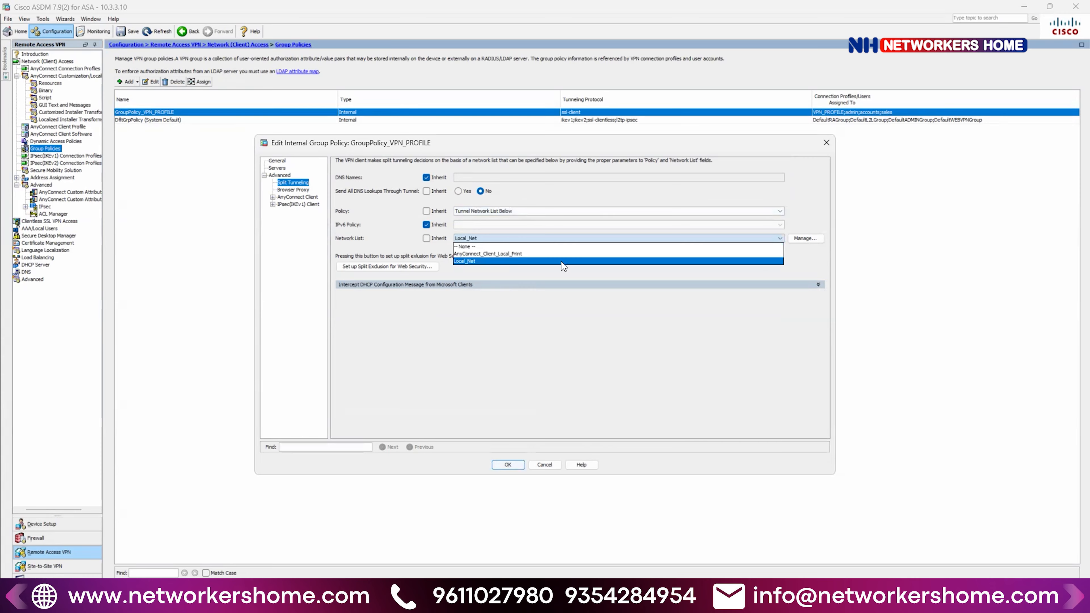
click(801, 239)
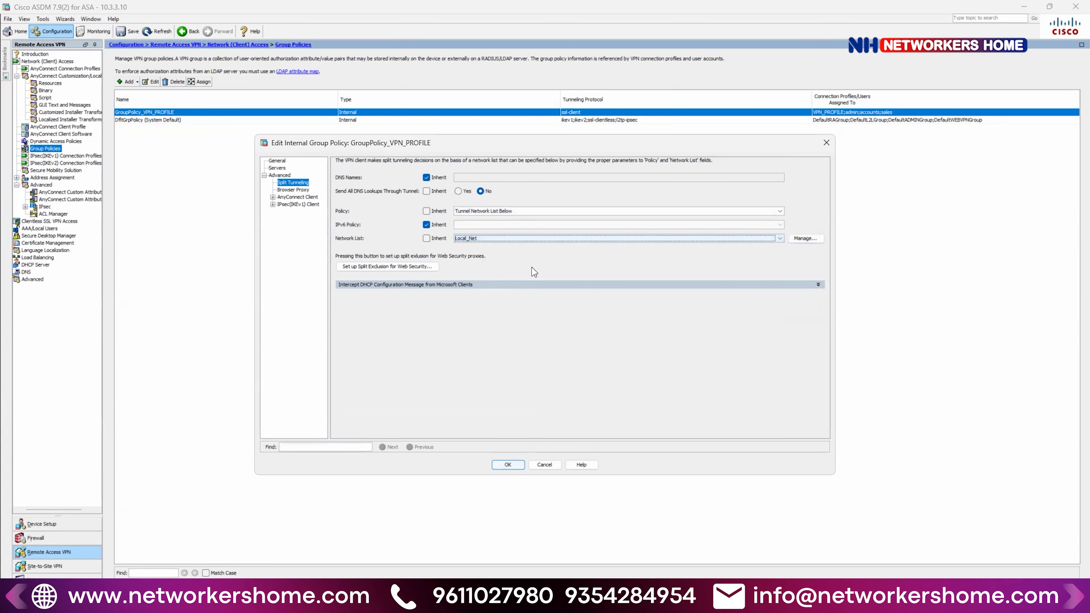
click(805, 238)
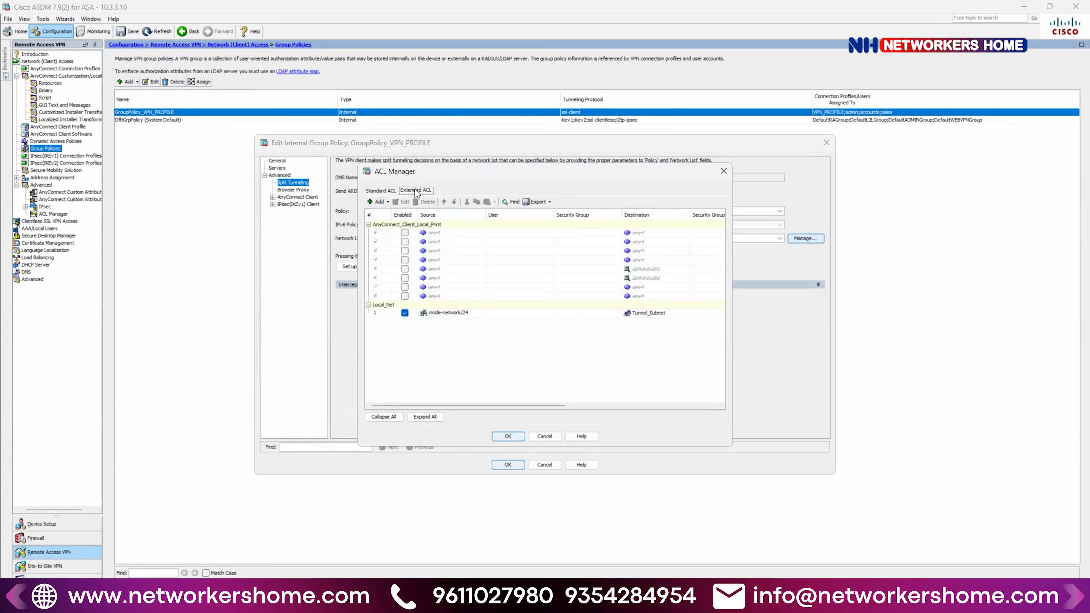
click(387, 191)
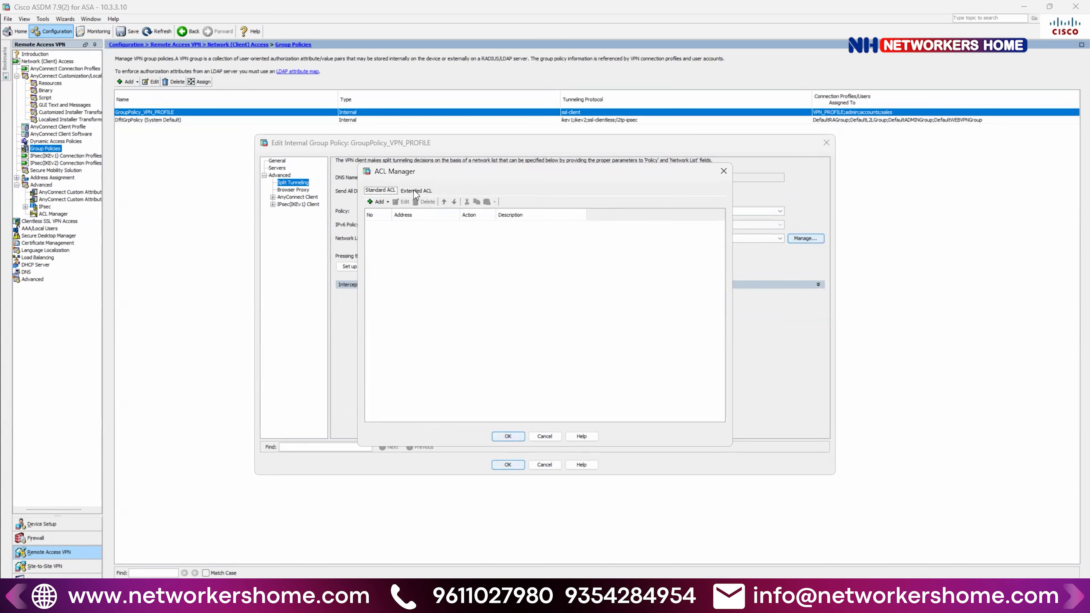
click(422, 190)
- Try to delete the inside-network rule of the Local_Net extended ACL, disable that rule, and try deleting it again
click(438, 314)
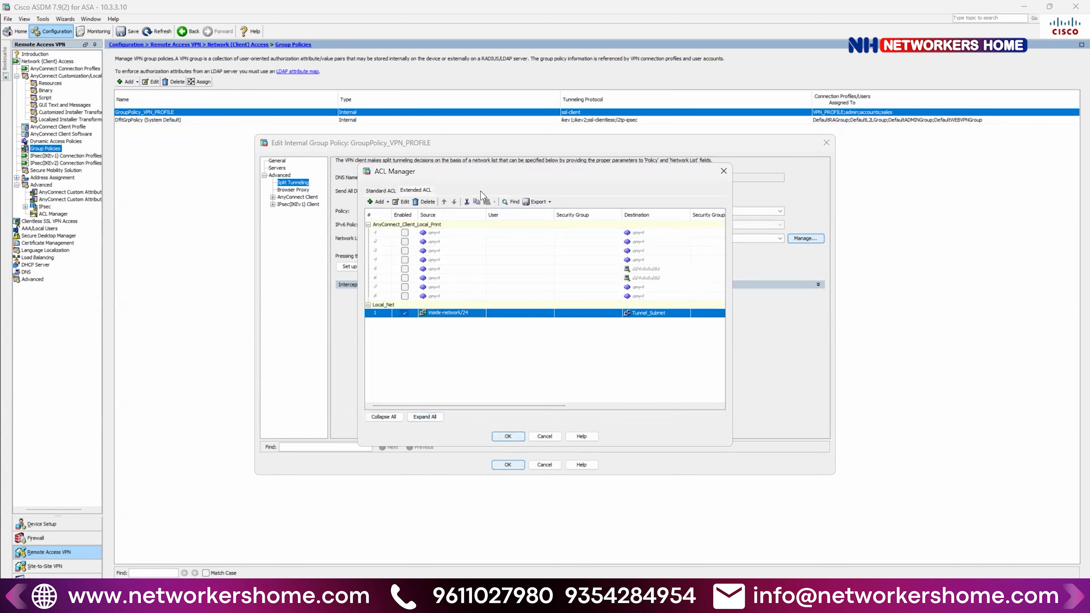
click(425, 201)
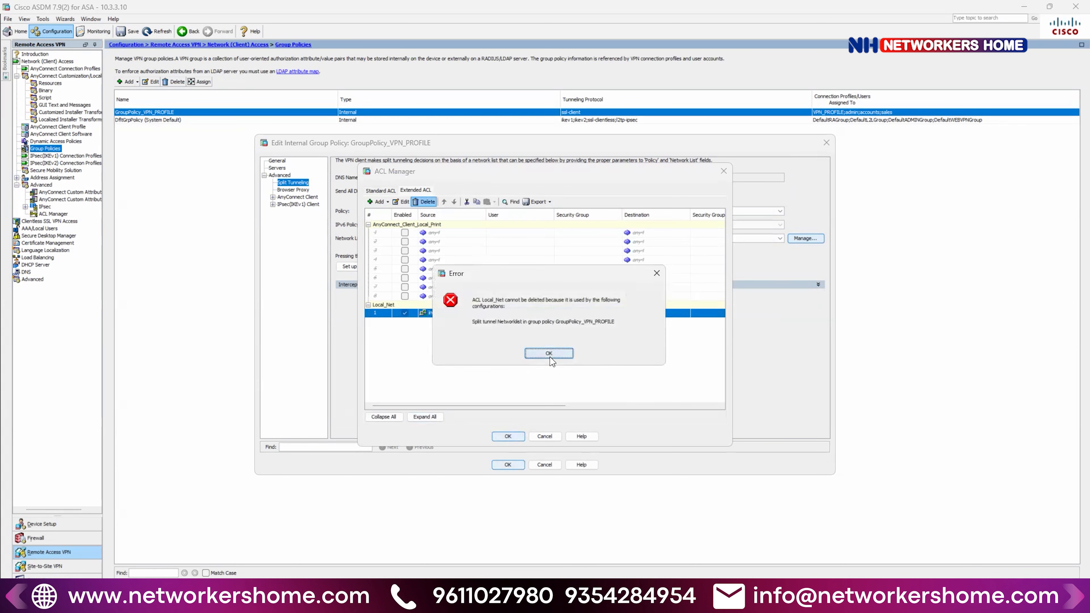
click(540, 352)
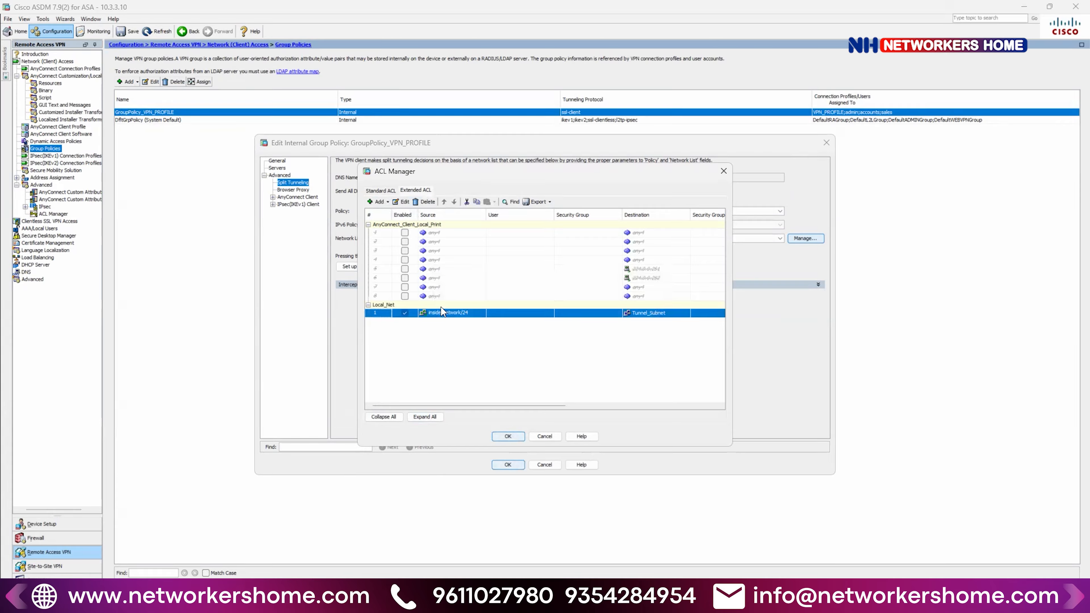
click(410, 314)
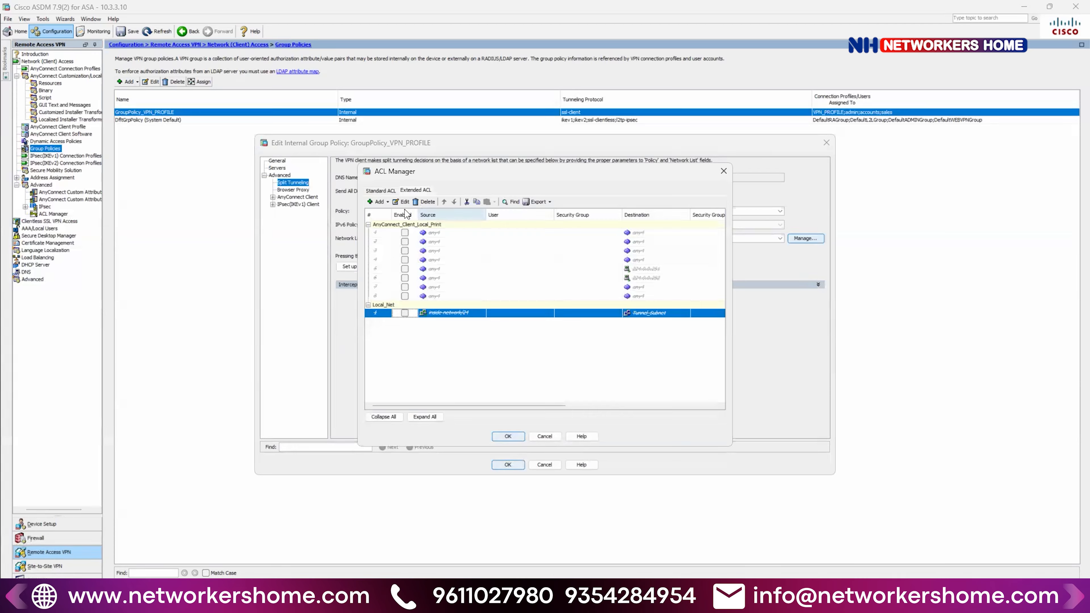
click(427, 202)
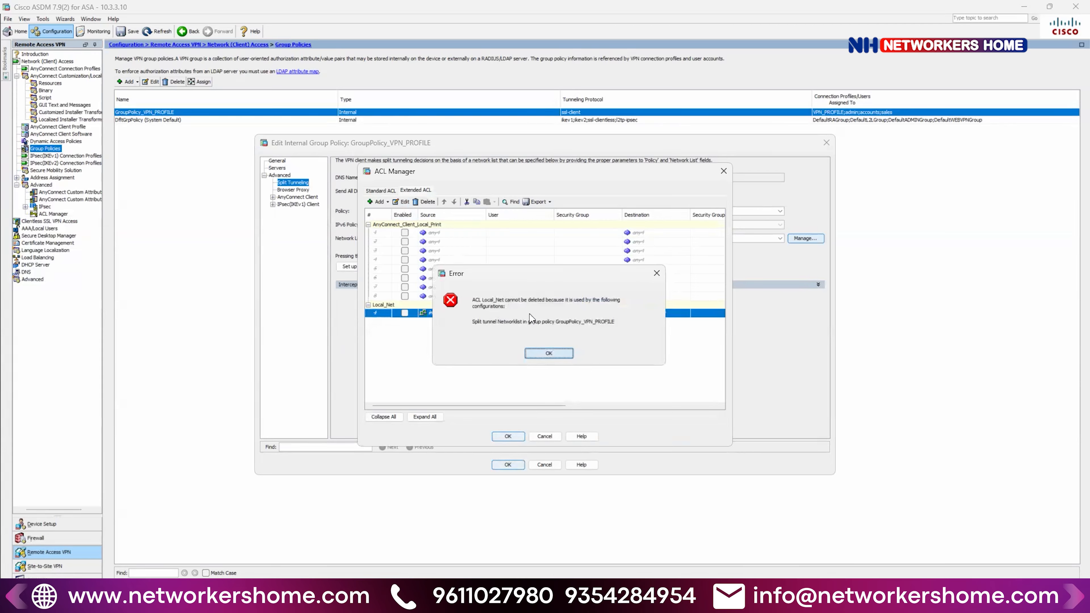
click(549, 353)
- Add a new standard ACL named LAN_Net
click(380, 190)
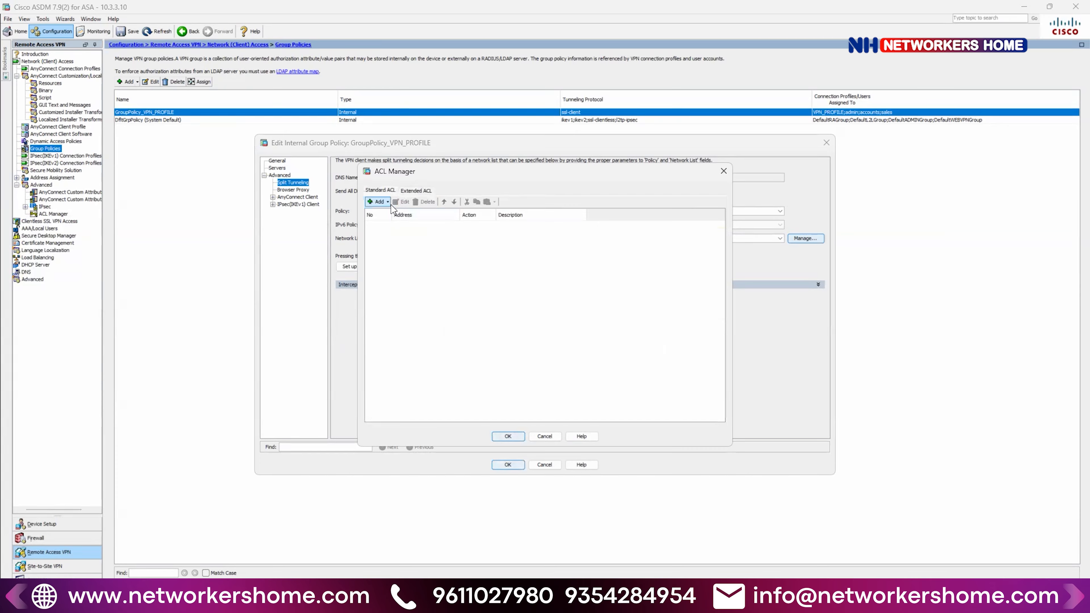
click(376, 202)
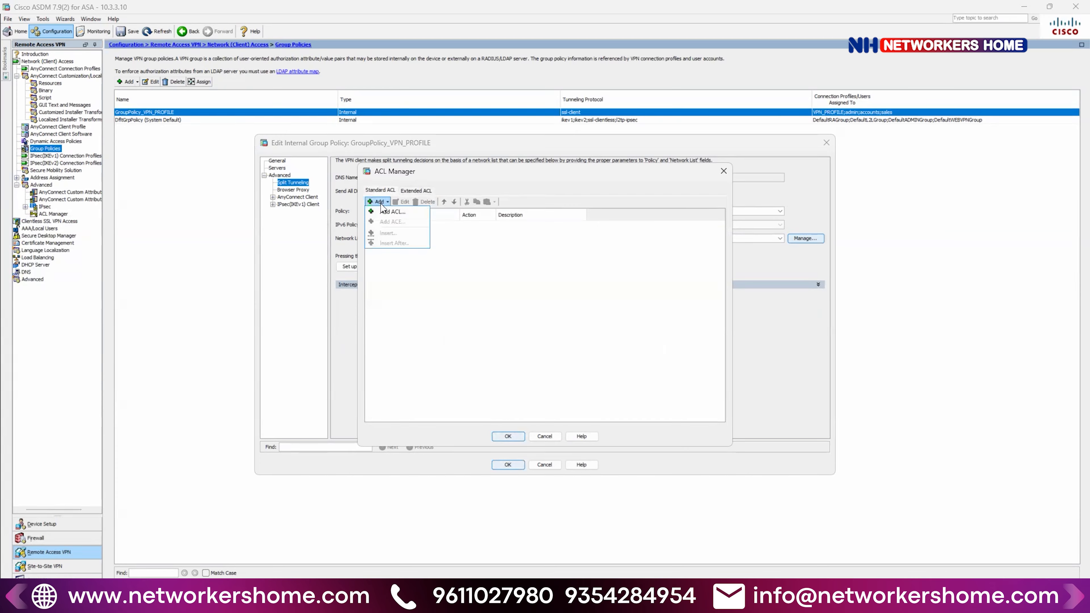
click(391, 211)
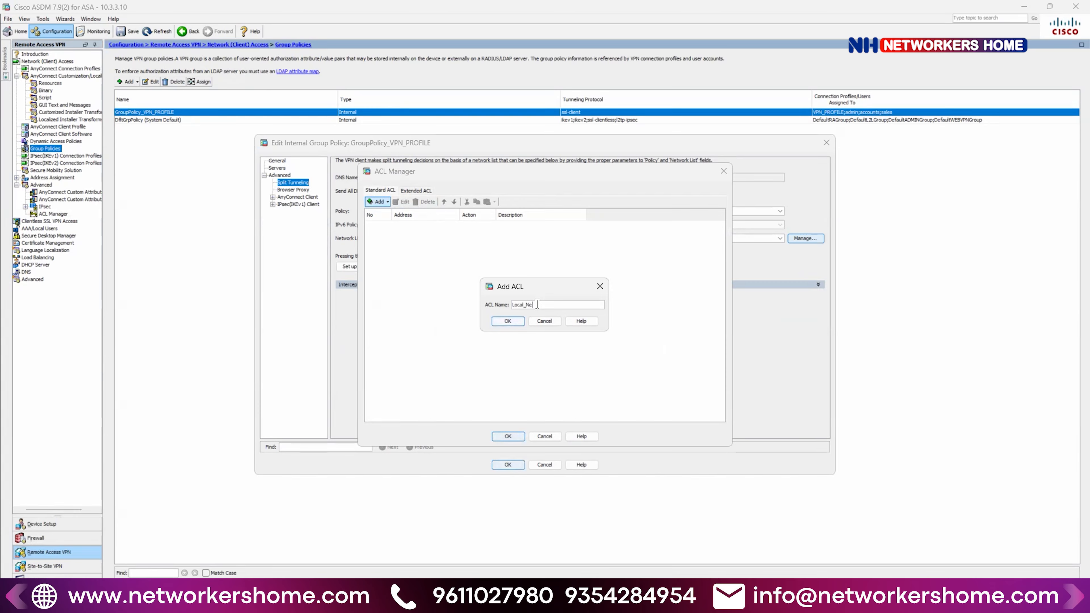
key(BackSpace)
key(BackSpace)
key(BackSpace)
key(BackSpace)
key(BackSpace)
key(BackSpace)
key(BackSpace)
click(511, 322)
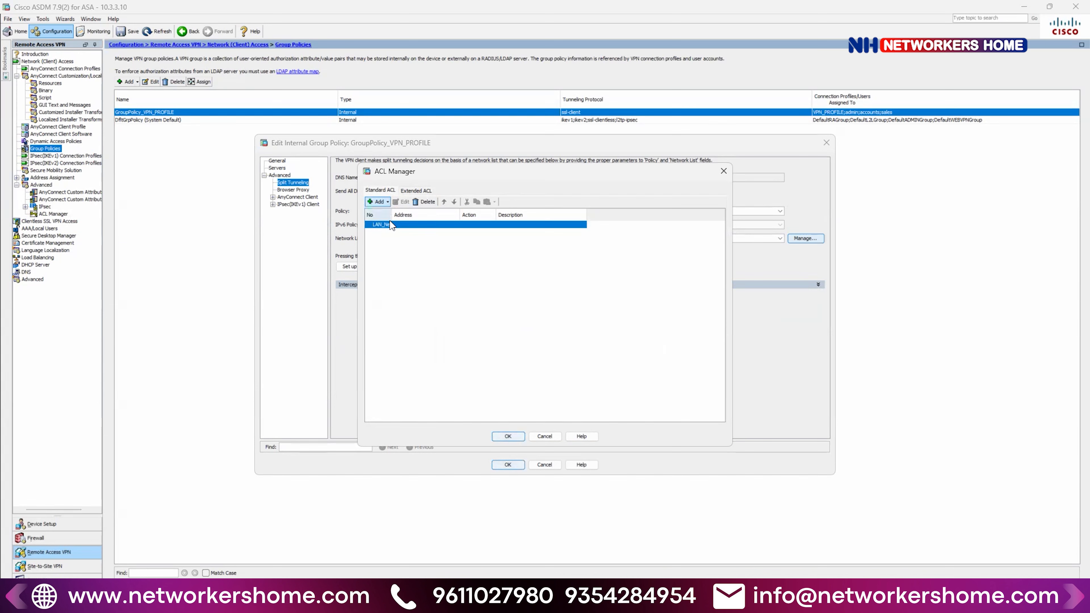
- Add a permit entry for the inside network 10.1.1.0/24 to LAN_Net, and confirm the ACL Manager and group policy changes
click(387, 204)
click(391, 223)
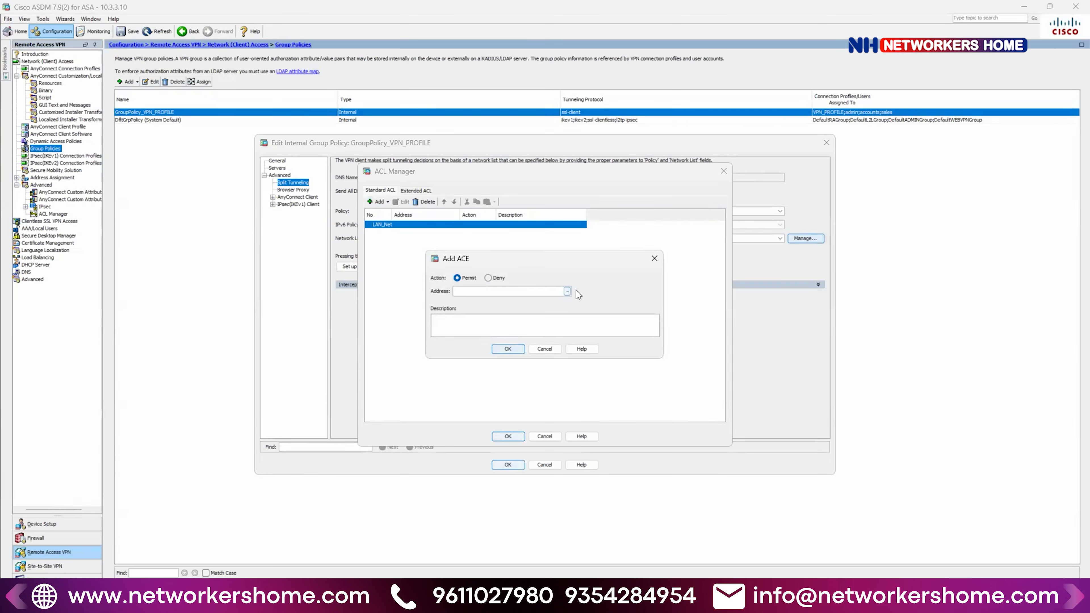
click(567, 291)
click(228, 275)
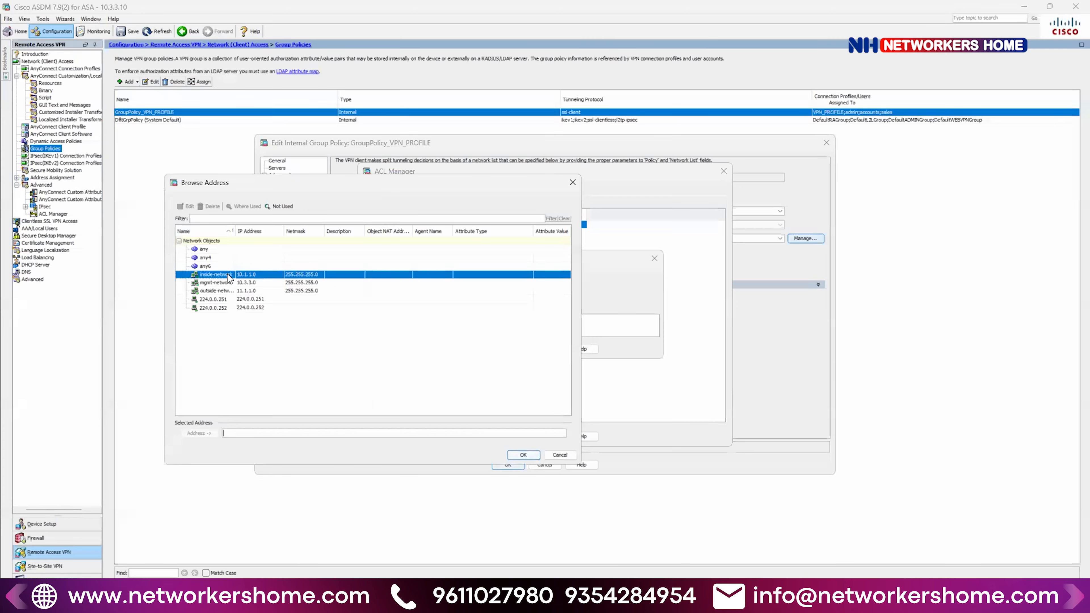
click(522, 455)
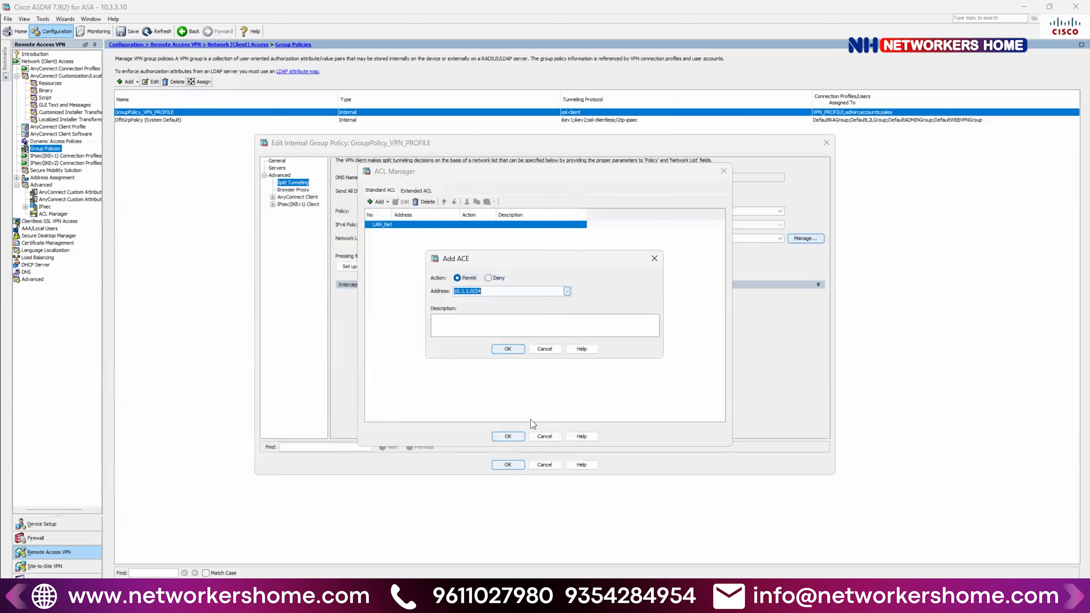
click(511, 348)
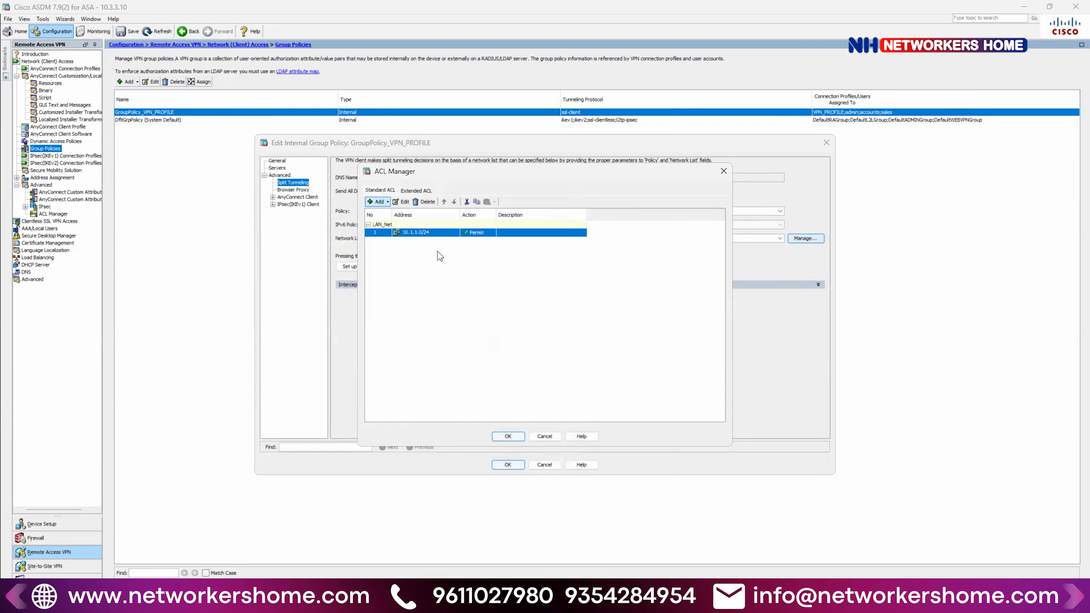
click(508, 436)
click(508, 465)
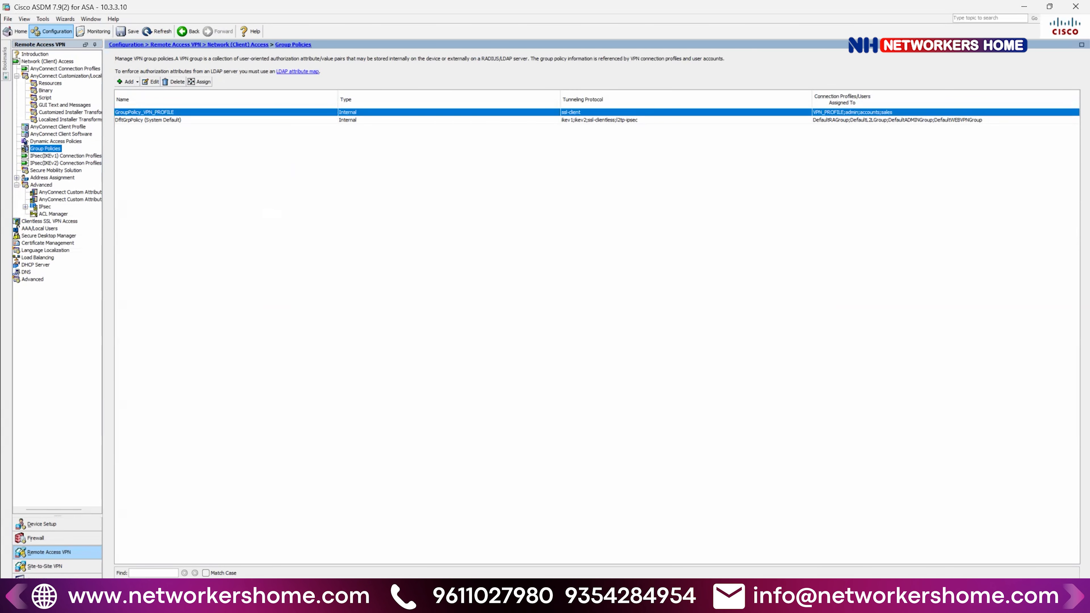
- On Client_PC, disconnect and reconnect AnyConnect to 11.1.1.10, accepting the untrusted certificate and logging in to VPN_PROFILE as sales with the account password
click(113, 601)
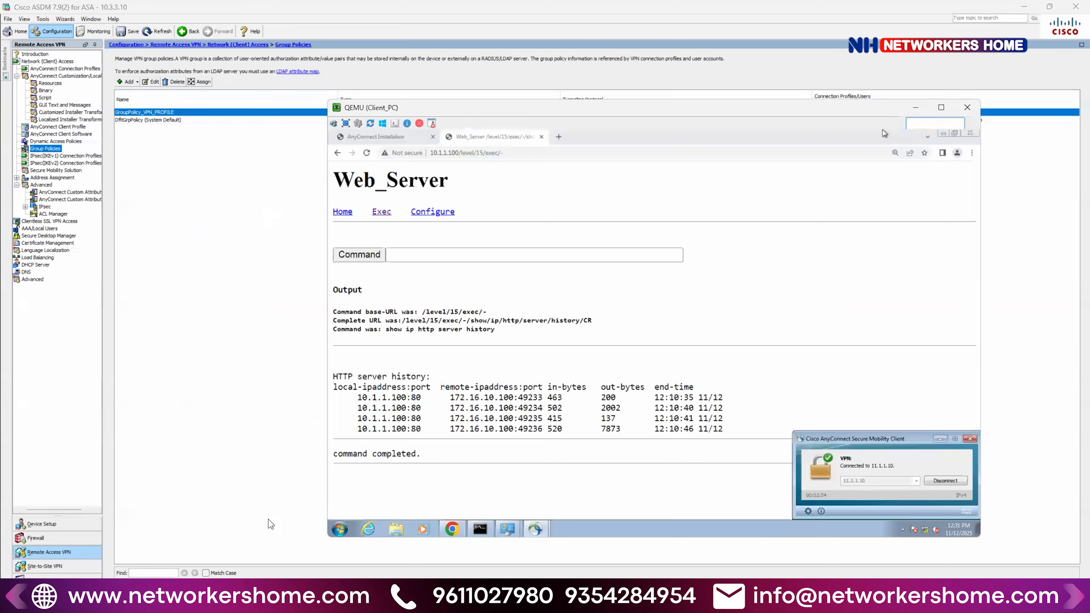
click(938, 481)
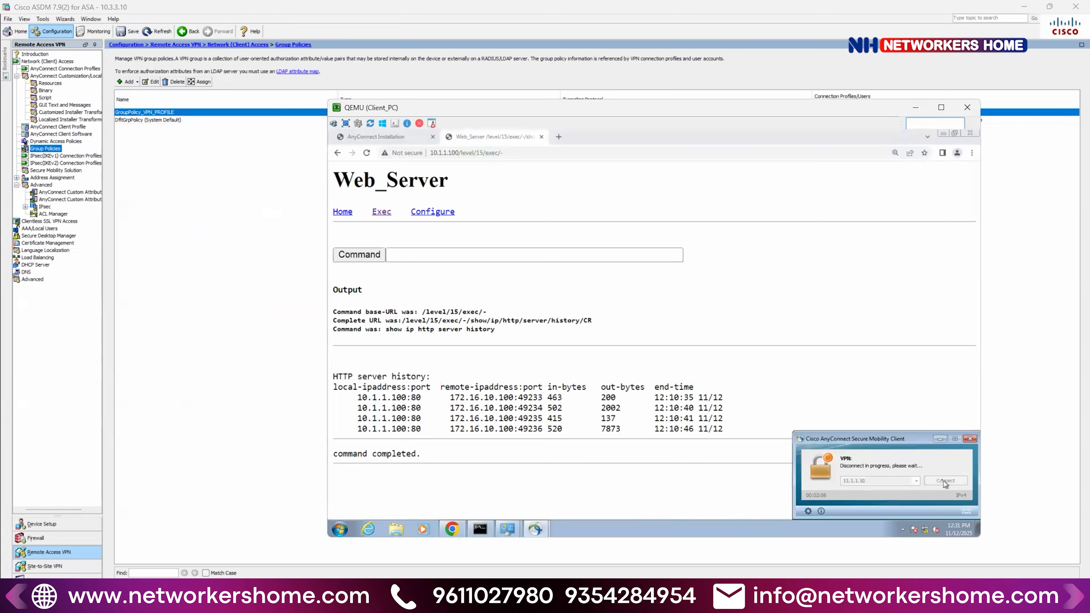
click(946, 482)
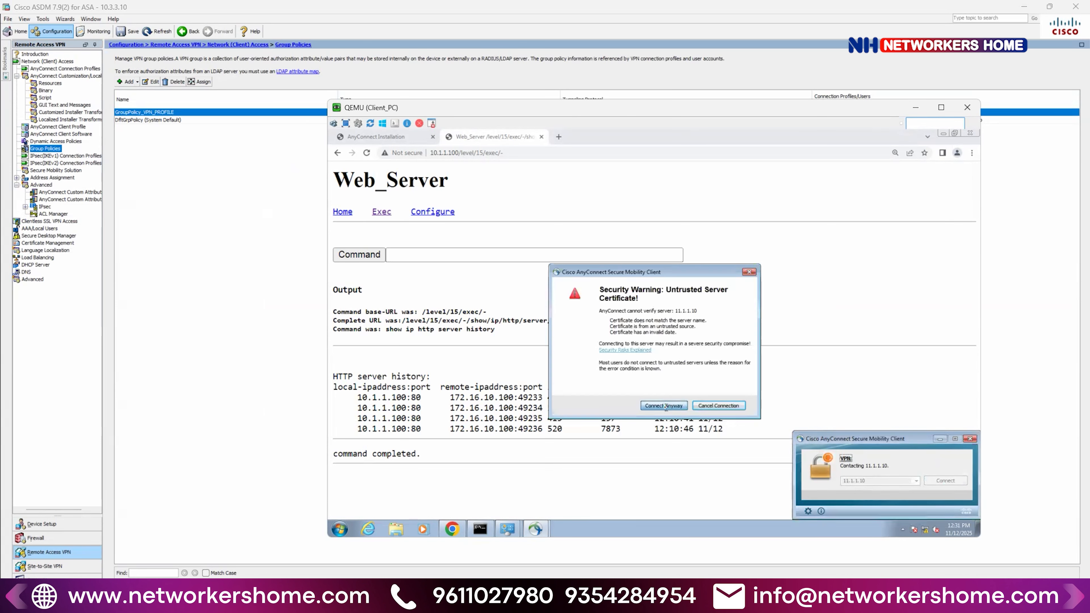
click(665, 406)
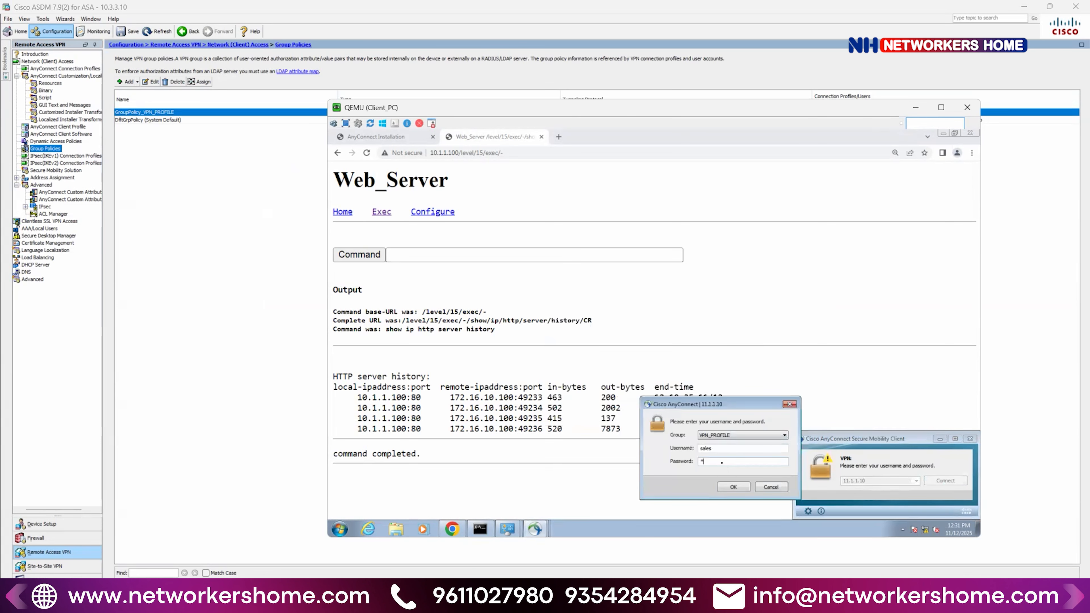
click(721, 487)
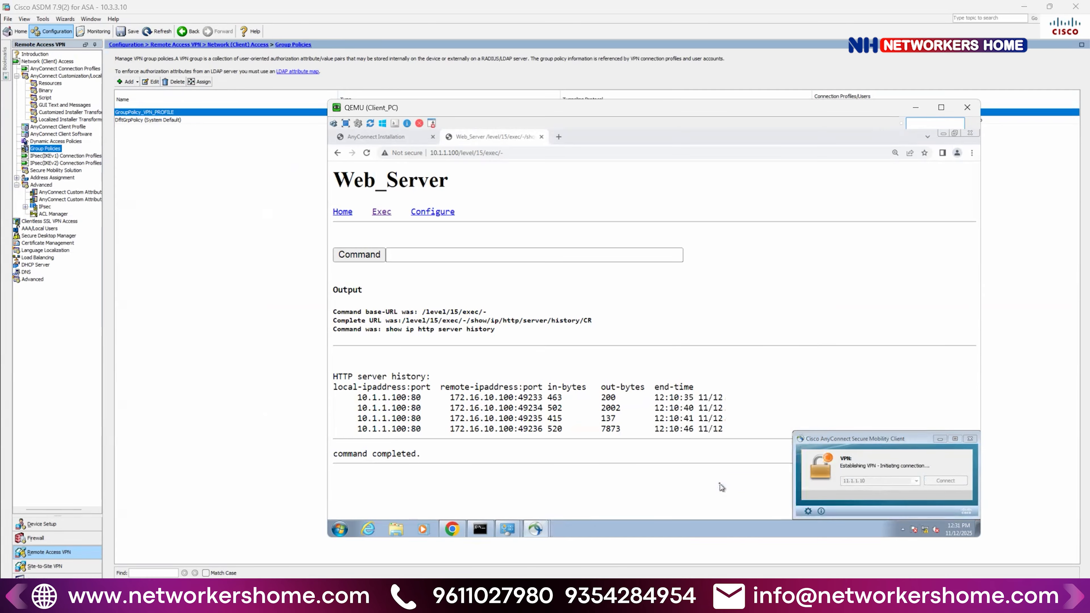
- Restore the AnyConnect window and examine the secured and non-secured routes in its advanced VPN details
click(808, 511)
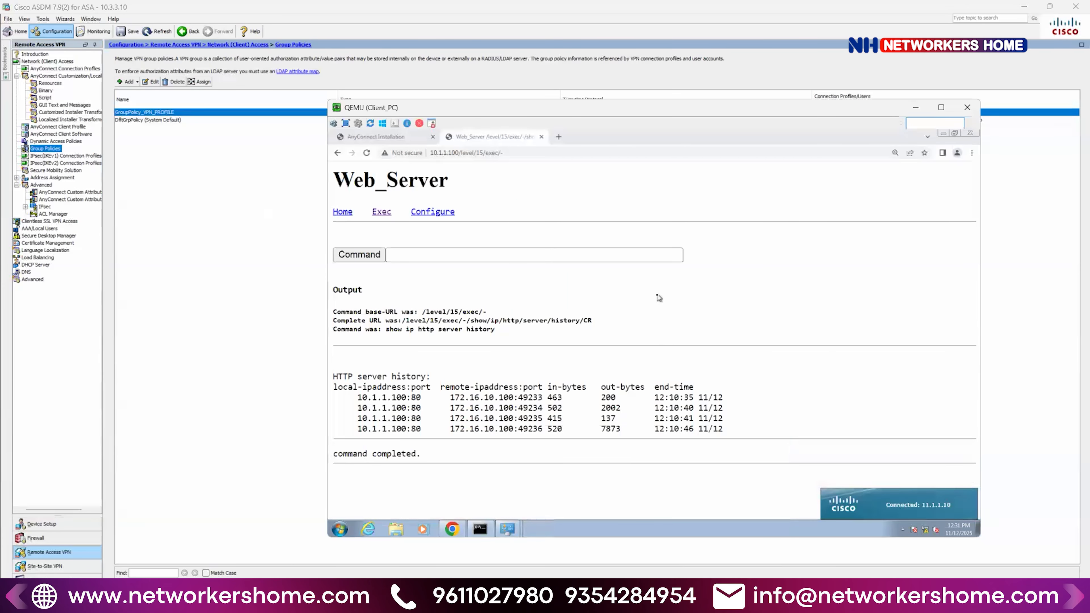
click(907, 527)
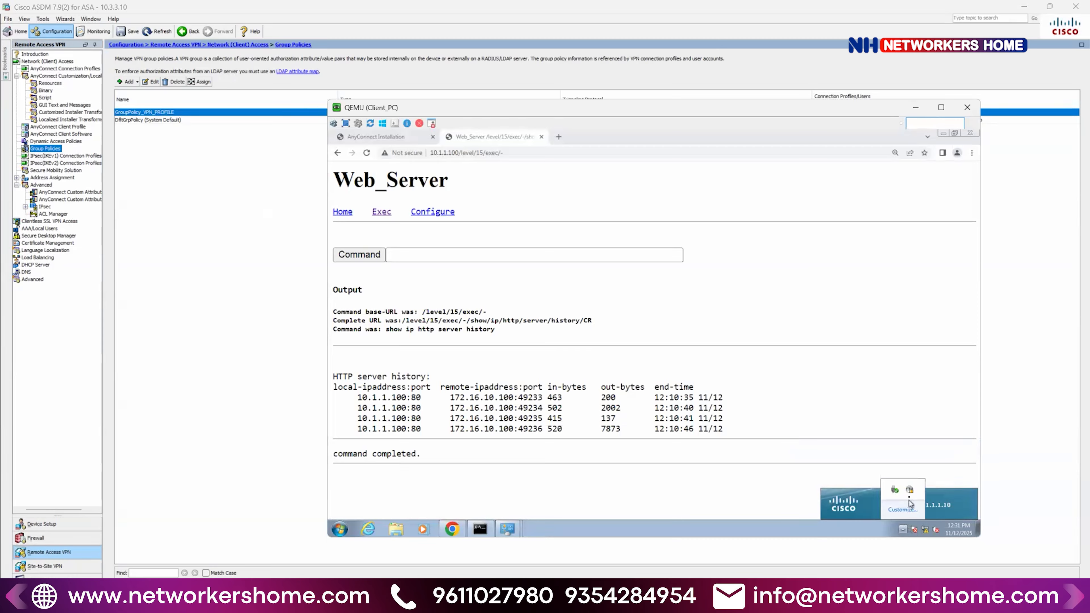
click(910, 490)
click(813, 514)
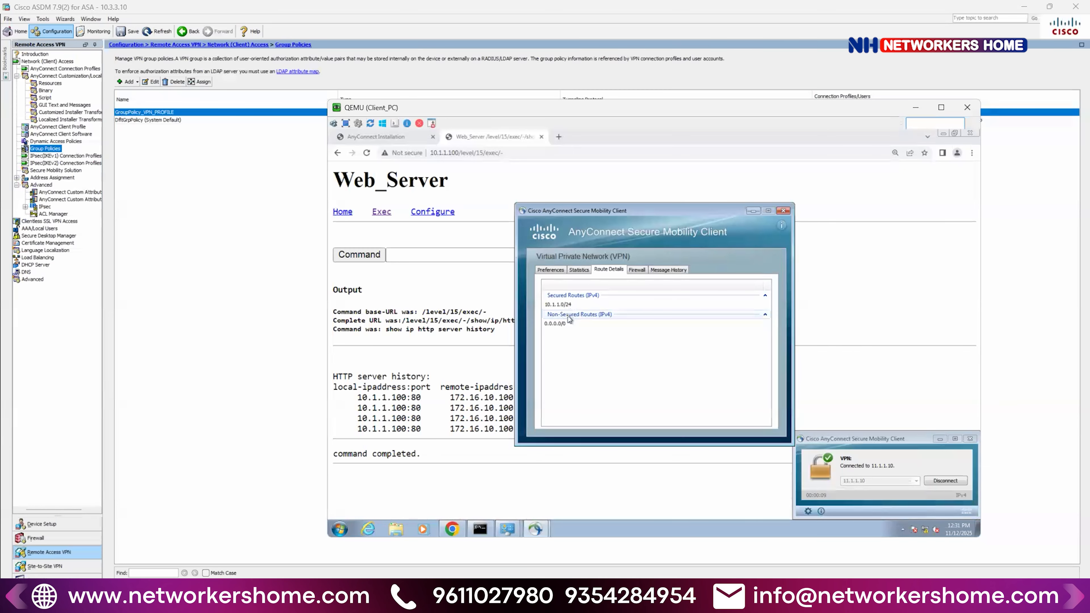
- Switch to ASDM and open GroupPolicy_VPN_PROFILE for editing at its advanced split tunneling settings, acknowledging the shared group policy warning
click(254, 320)
double_click(161, 113)
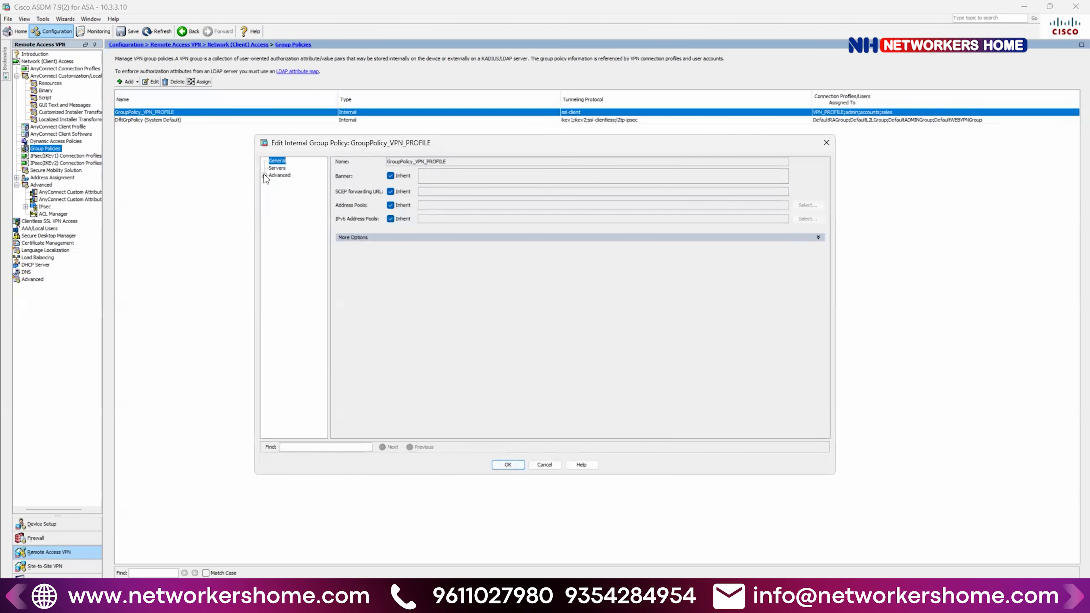
click(264, 176)
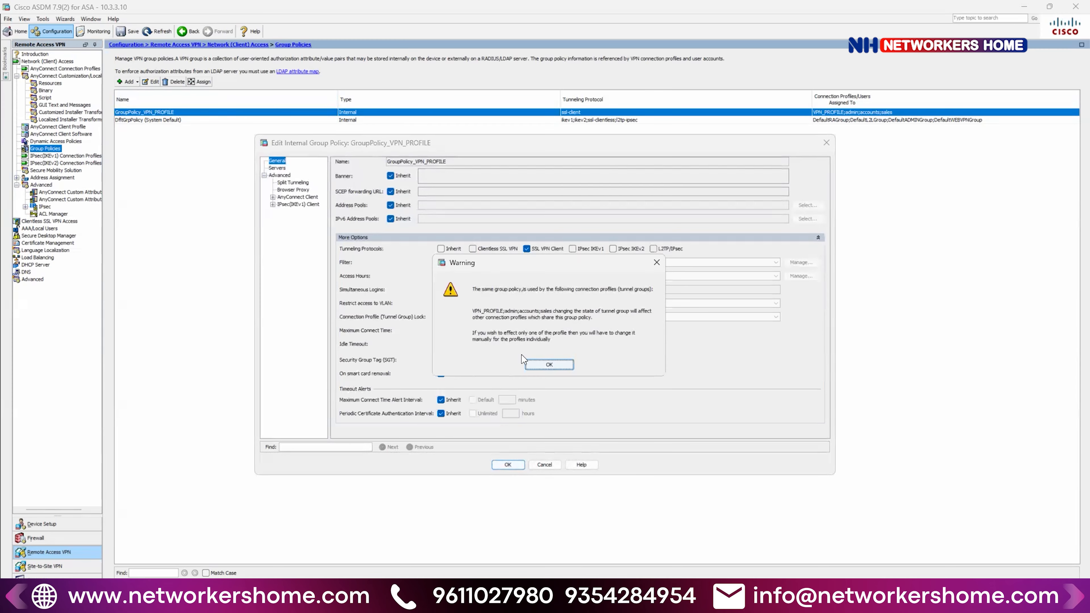
key(Return)
click(293, 183)
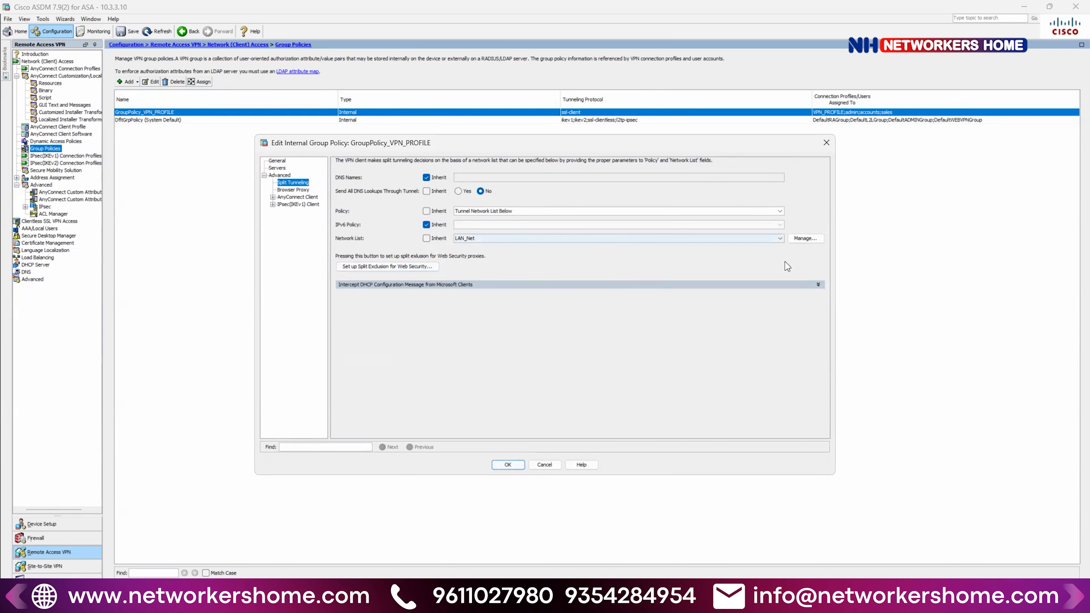
- Set the split tunneling network list to AnyConnect_Client_Local_Print without inheriting it
click(758, 238)
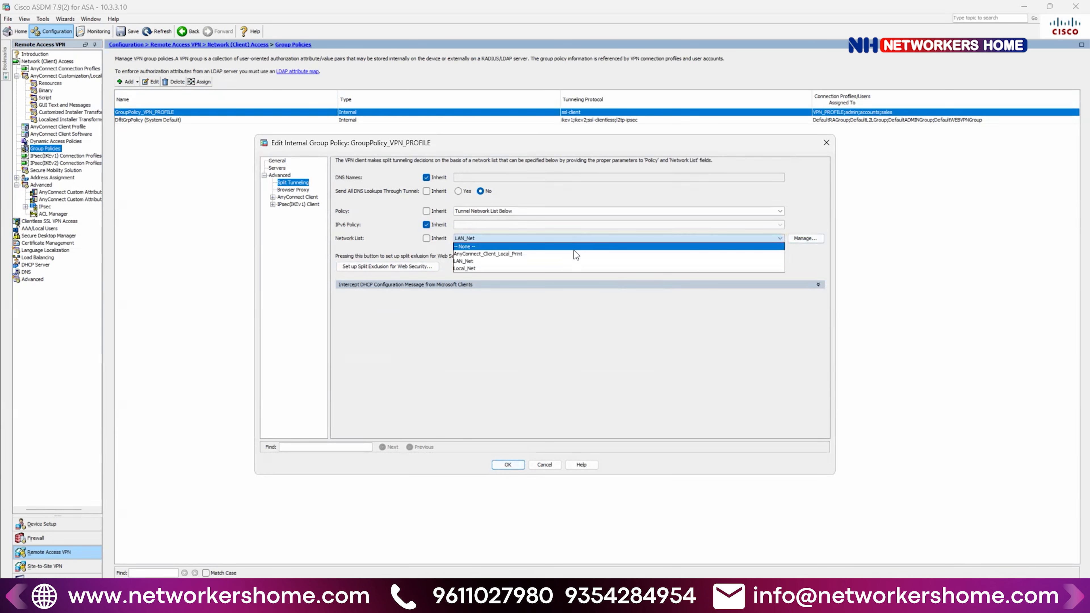
click(573, 252)
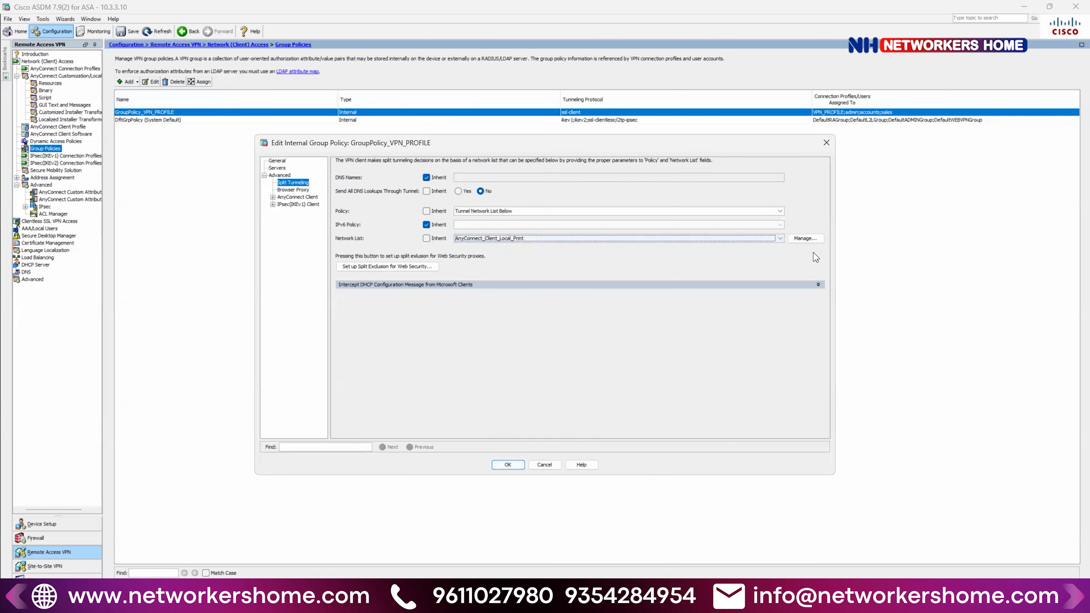
click(426, 238)
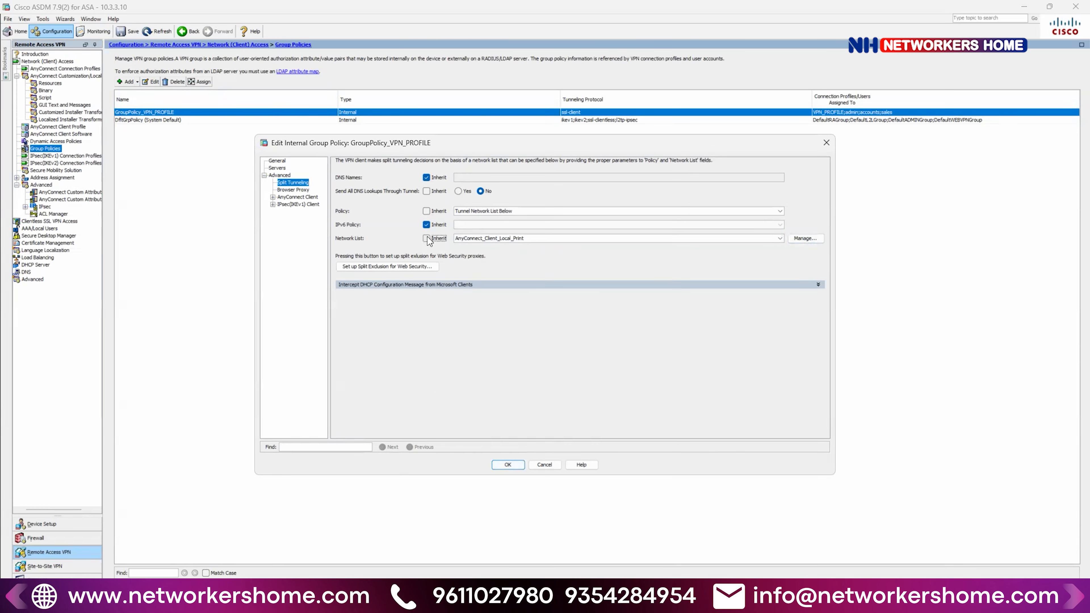
click(426, 239)
click(521, 239)
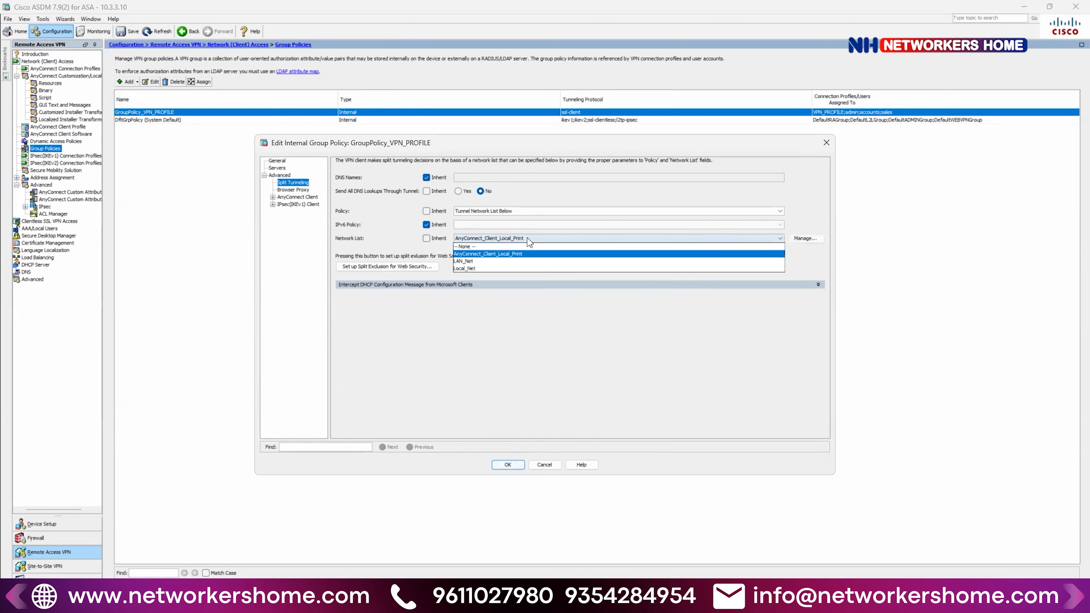
- Open the ACL Manager for the network list and examine the standard ACL entries
click(805, 243)
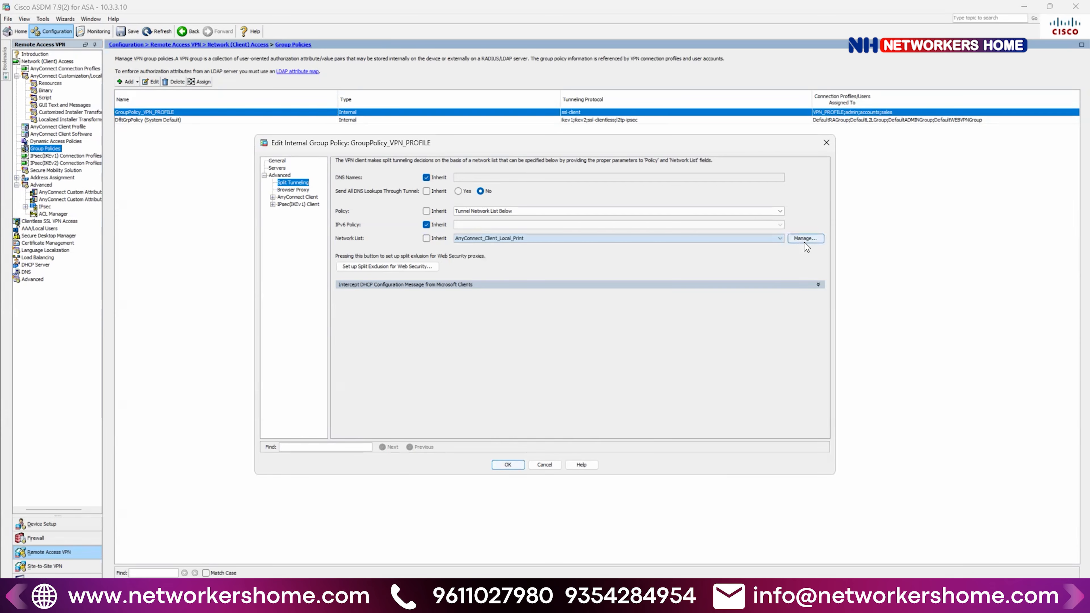
click(805, 242)
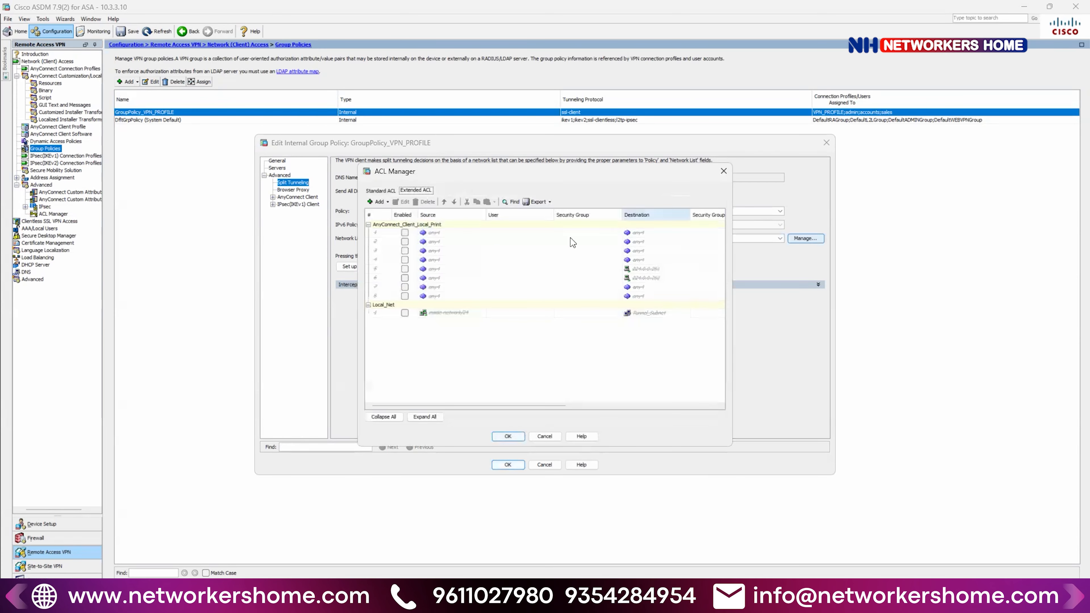
click(387, 192)
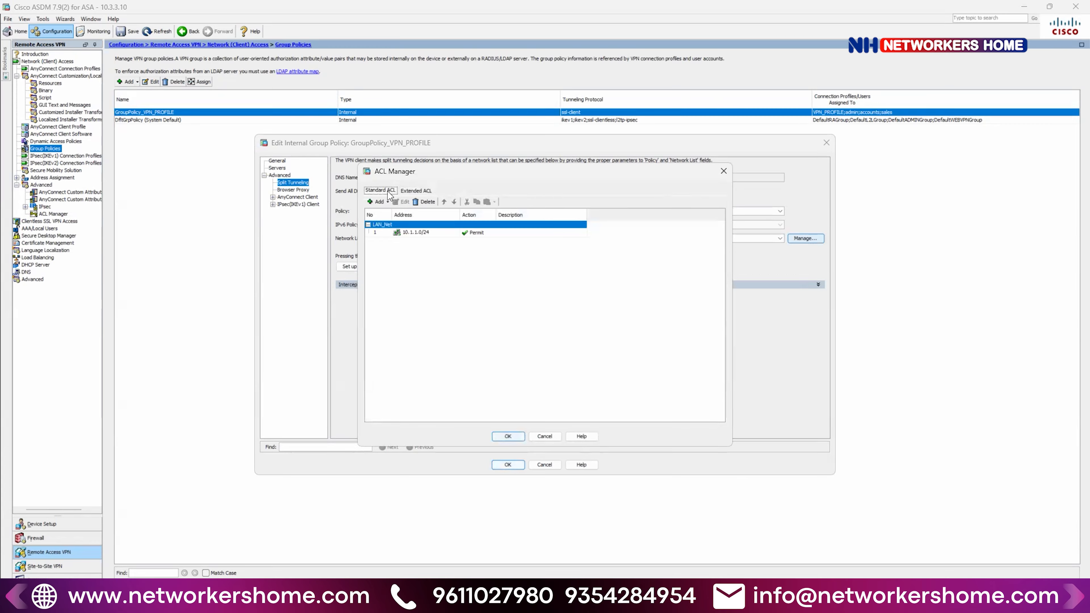